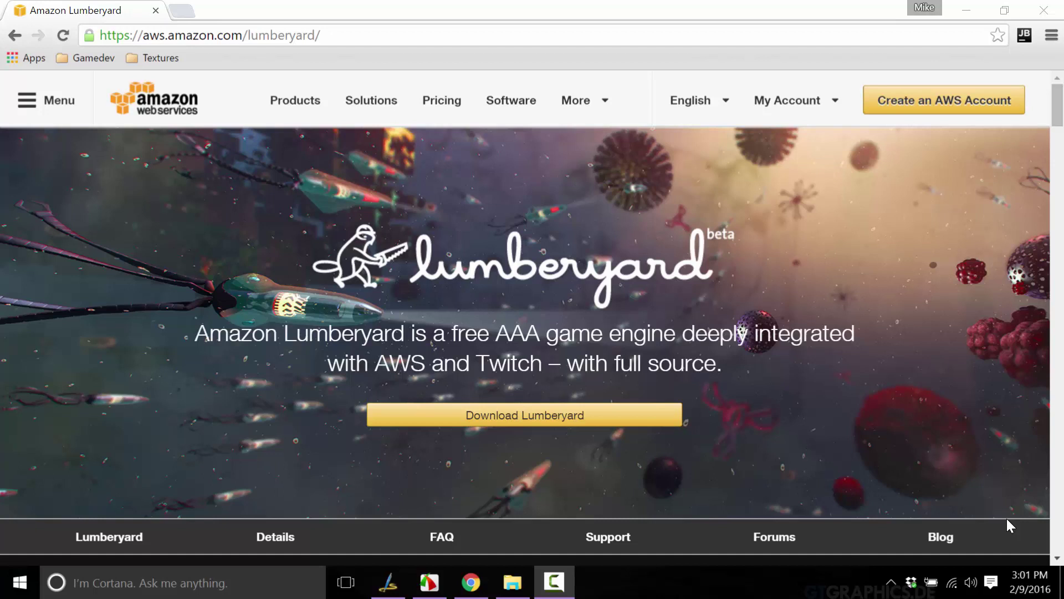
# - Switch to File Explorer and start the Lumberyard Launcher from the Dev\lumberyard folder on the Data (D:) drive
pyautogui.click(519, 591)
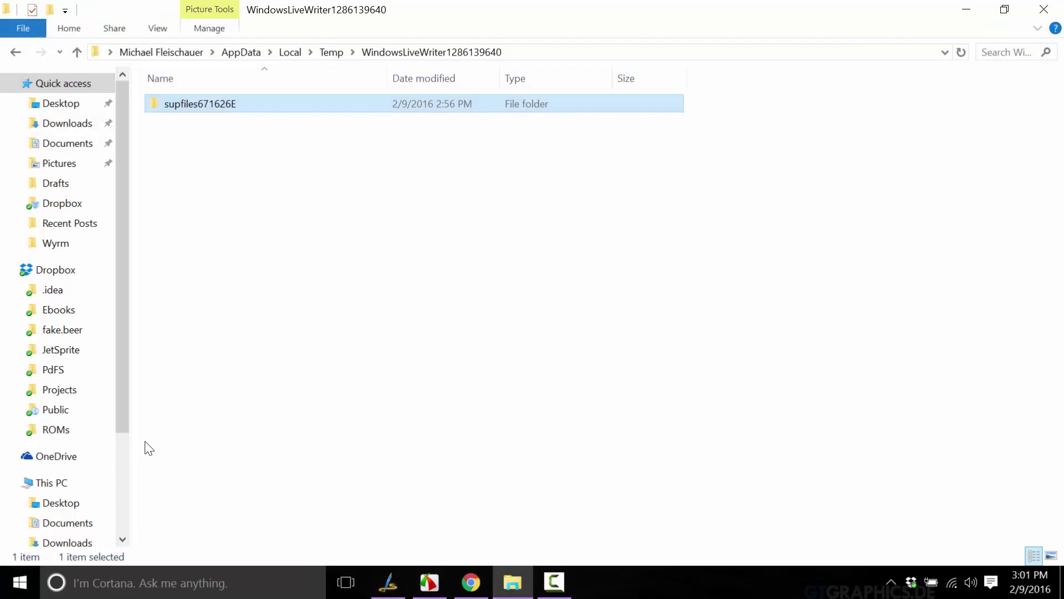
pyautogui.scroll(-3, 124, 472)
pyautogui.click(67, 496)
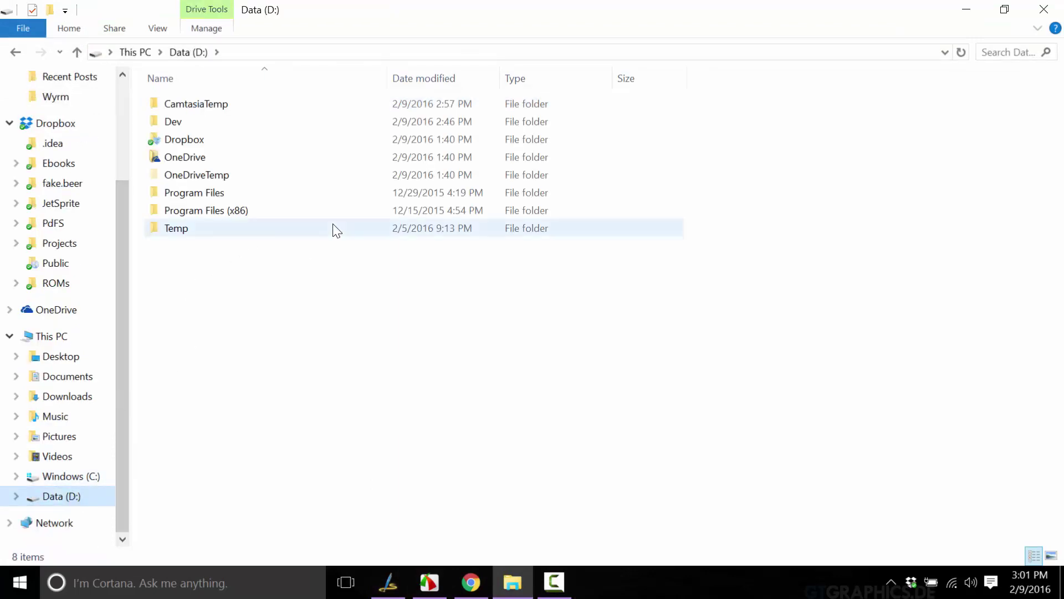
pyautogui.doubleClick(202, 125)
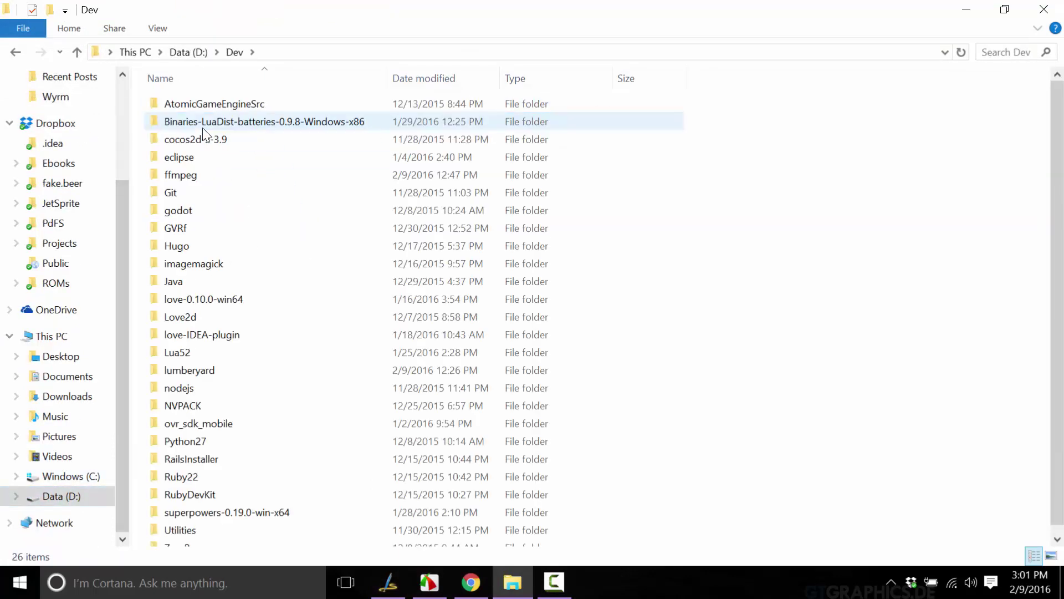
pyautogui.doubleClick(213, 371)
pyautogui.click(205, 174)
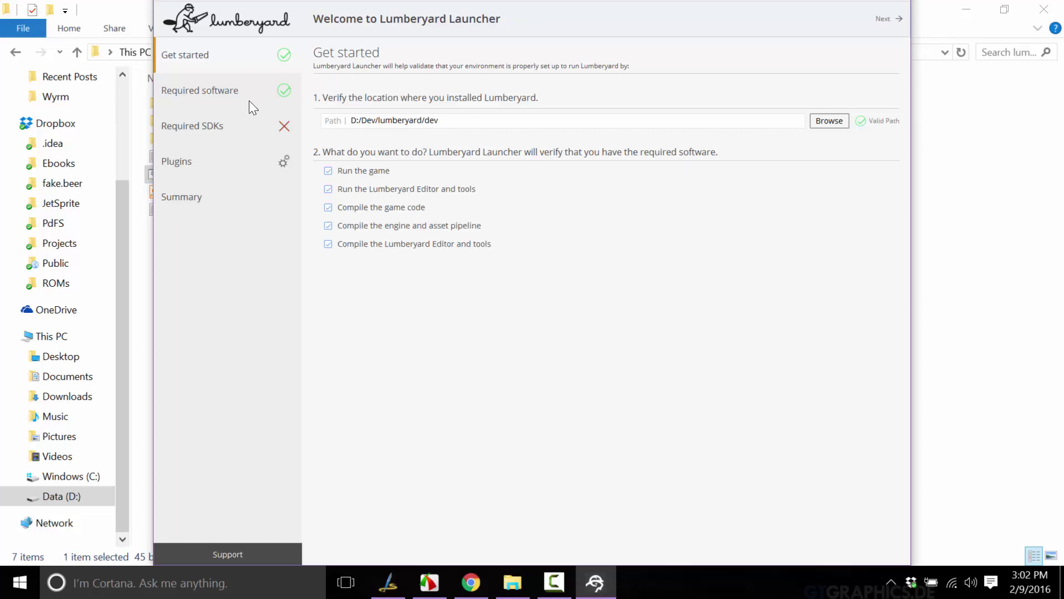
# - Review the launcher's required software, SDKs, plugins and summary pages, and look at the available projects in the Project Configurator
pyautogui.click(883, 21)
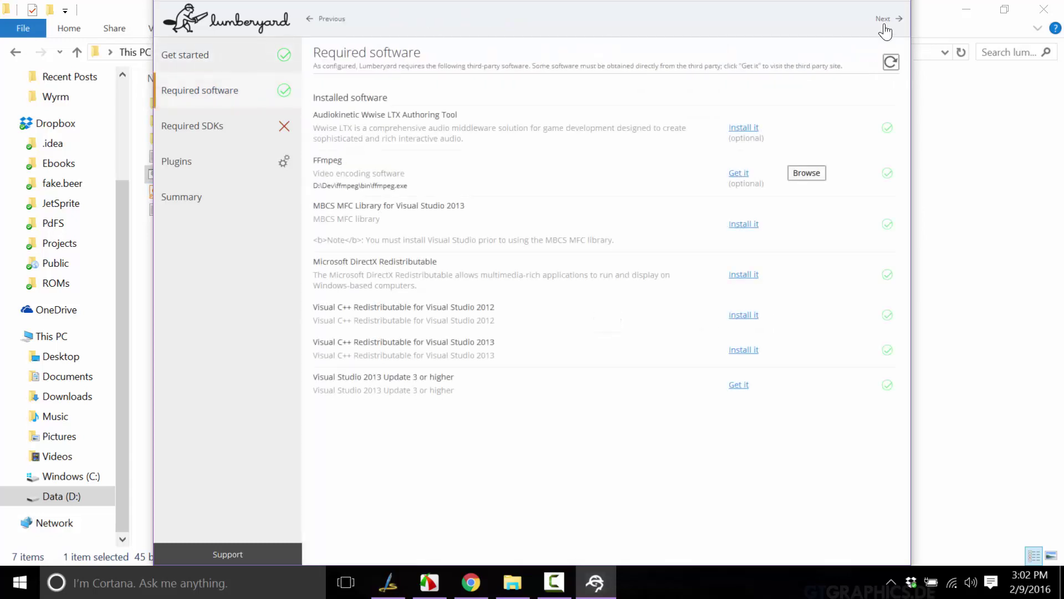
pyautogui.click(884, 27)
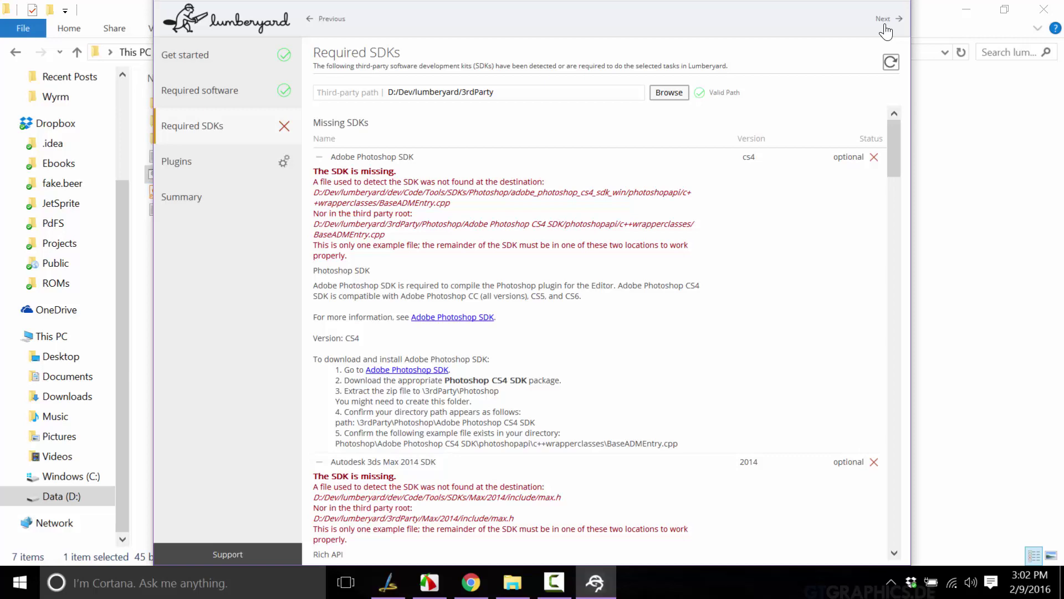
pyautogui.click(885, 26)
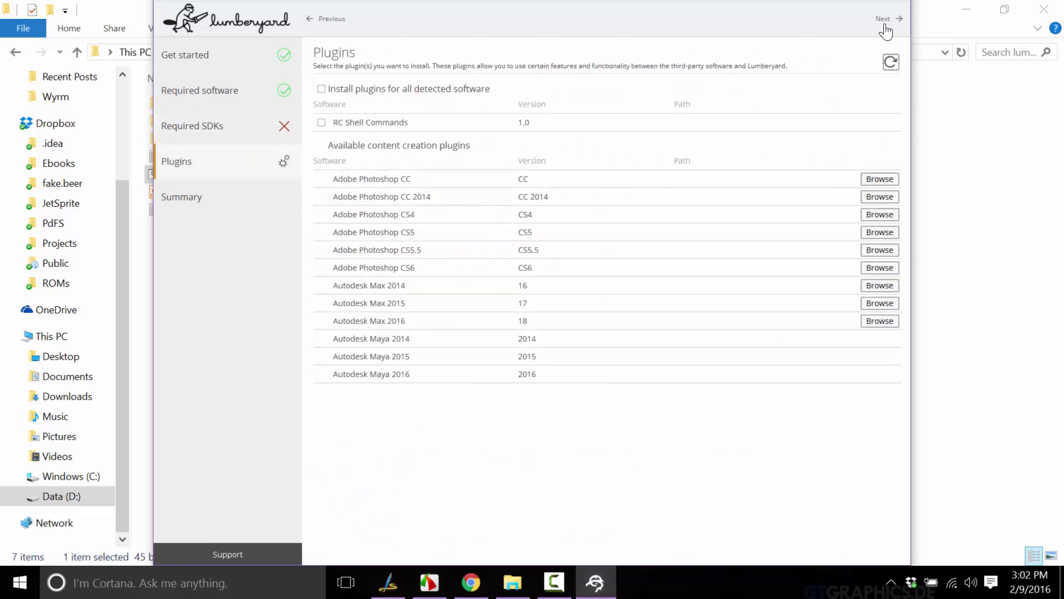
pyautogui.click(885, 26)
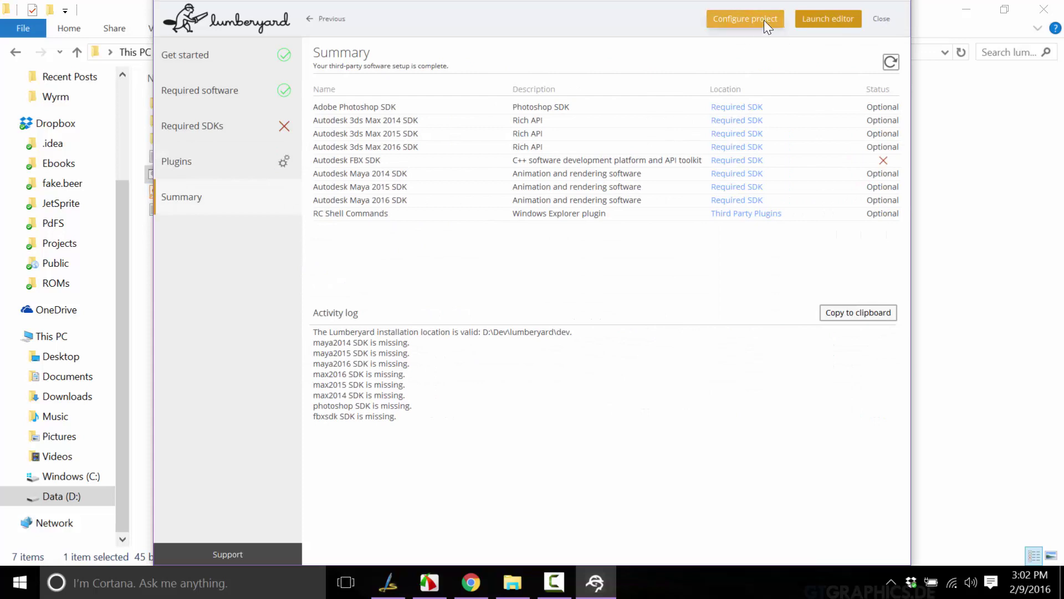
pyautogui.click(736, 19)
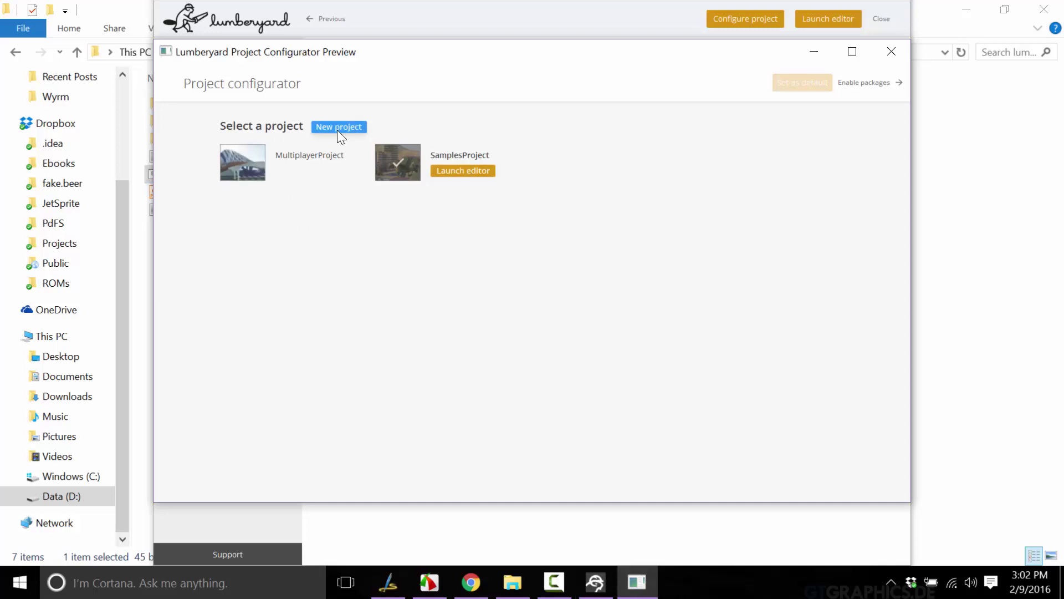
pyautogui.click(890, 51)
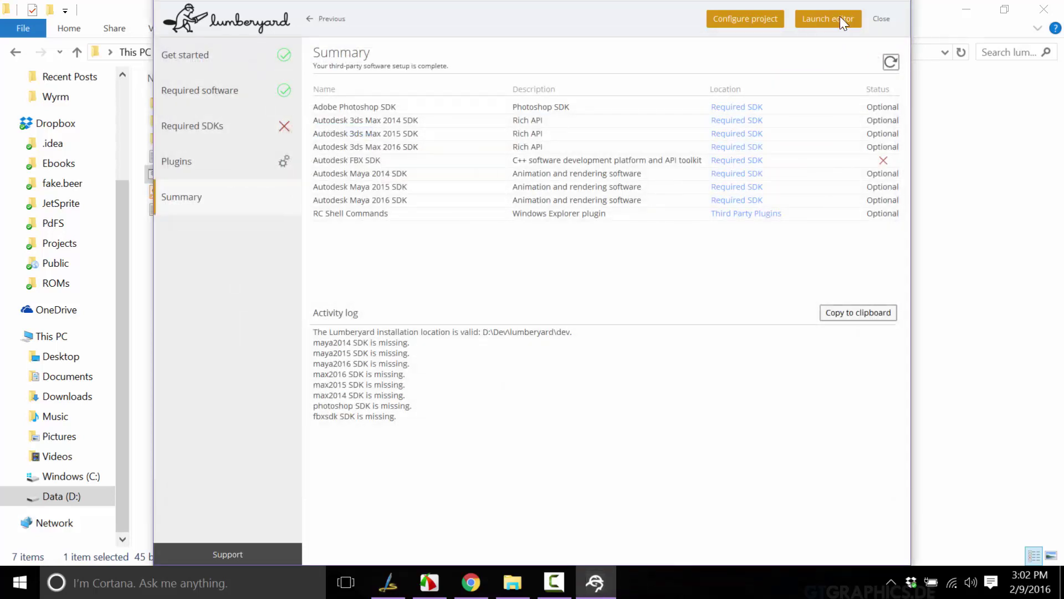
# - Launch the Lumberyard Editor, open the recent level Animation_Basic_Sample and close the Entity Inspector
pyautogui.click(840, 16)
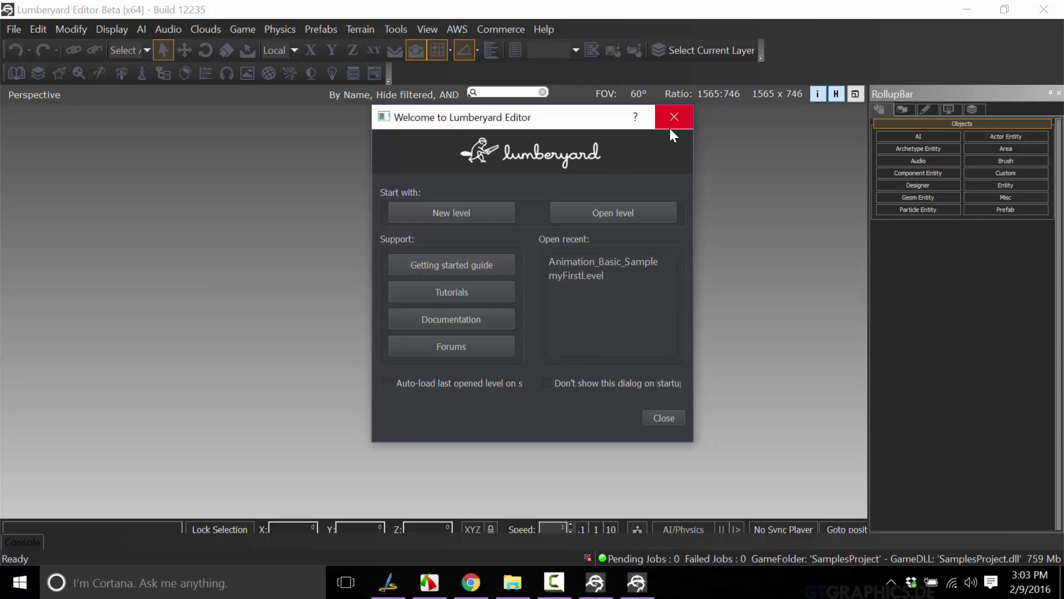
pyautogui.click(621, 261)
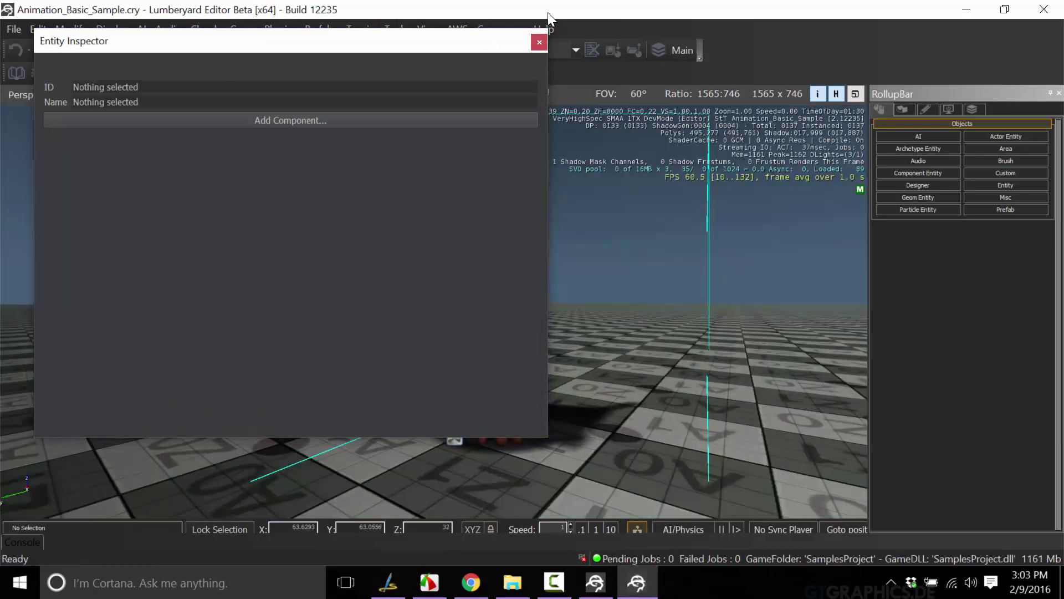
pyautogui.click(539, 42)
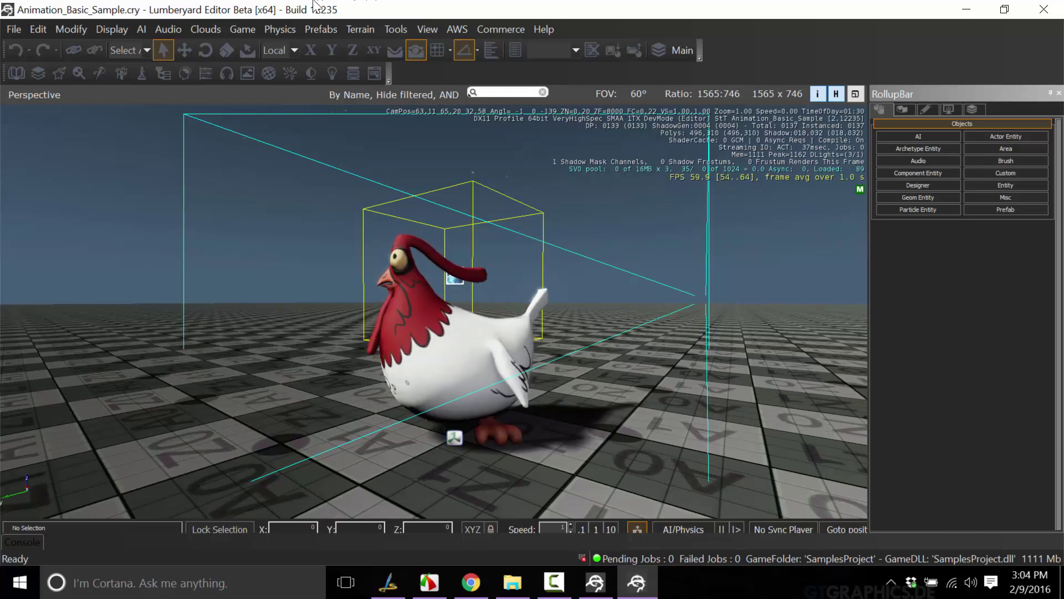
# - Run the chicken level in game mode and return to editing
pyautogui.click(241, 28)
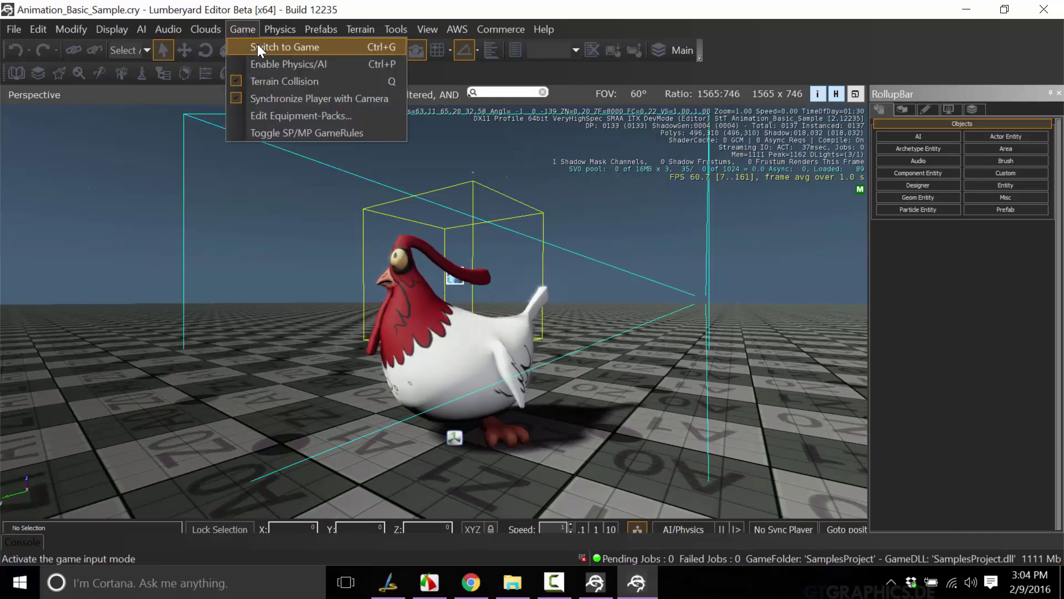
pyautogui.click(262, 46)
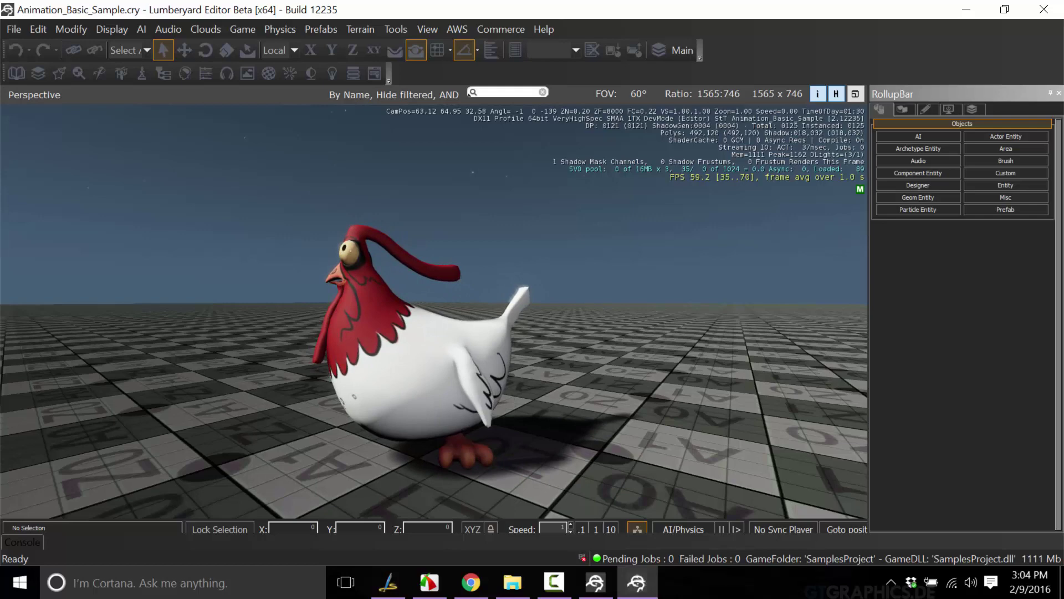
pyautogui.press('Escape')
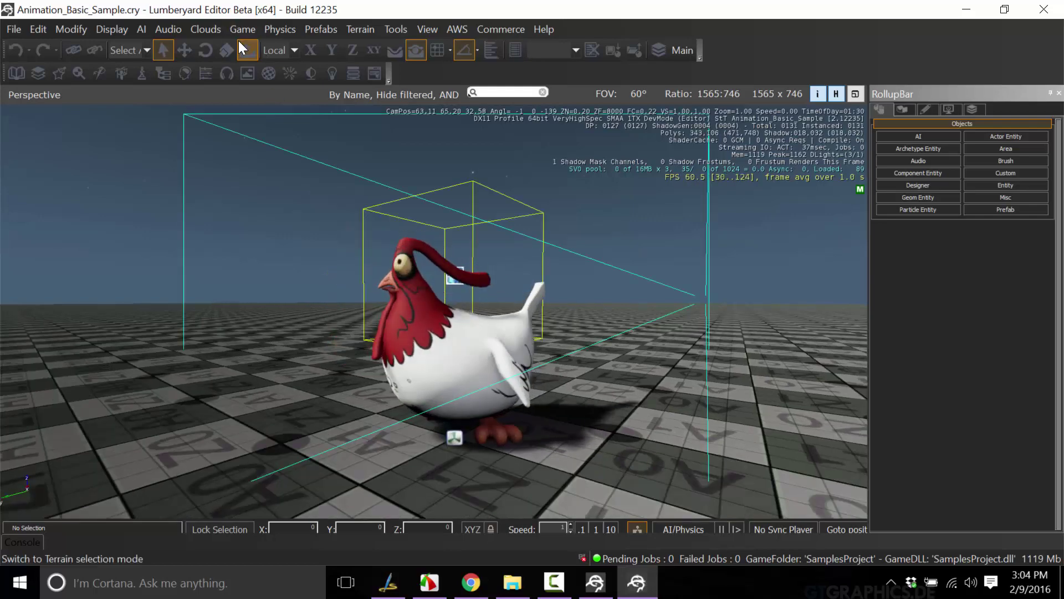
# - Select the Camera1 entity and examine its placement relative to the chicken from a wider viewpoint
pyautogui.click(455, 437)
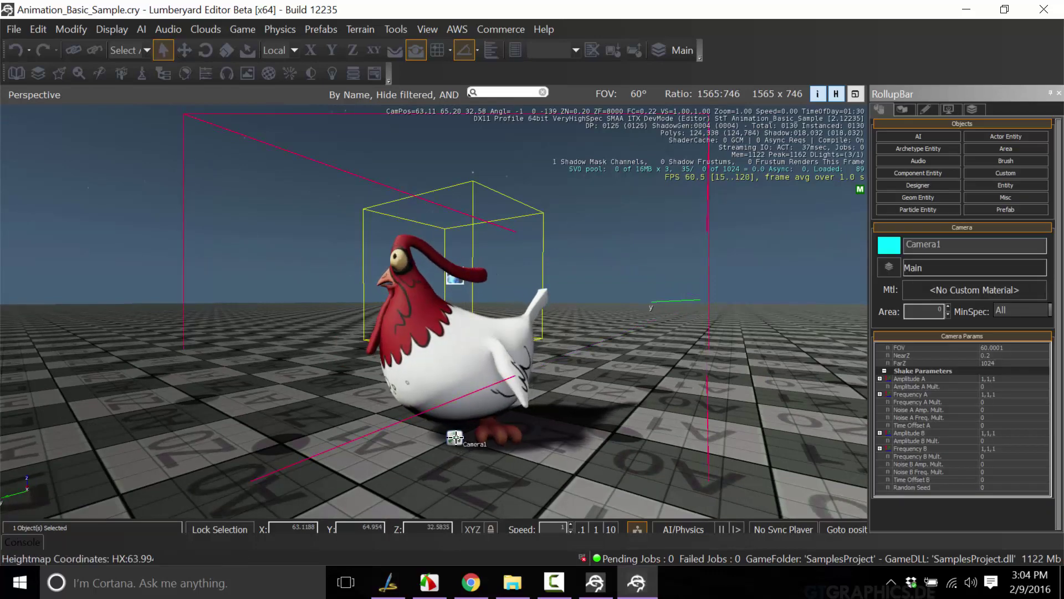
pyautogui.moveTo(452, 438); pyautogui.dragTo(445, 366, button='right')
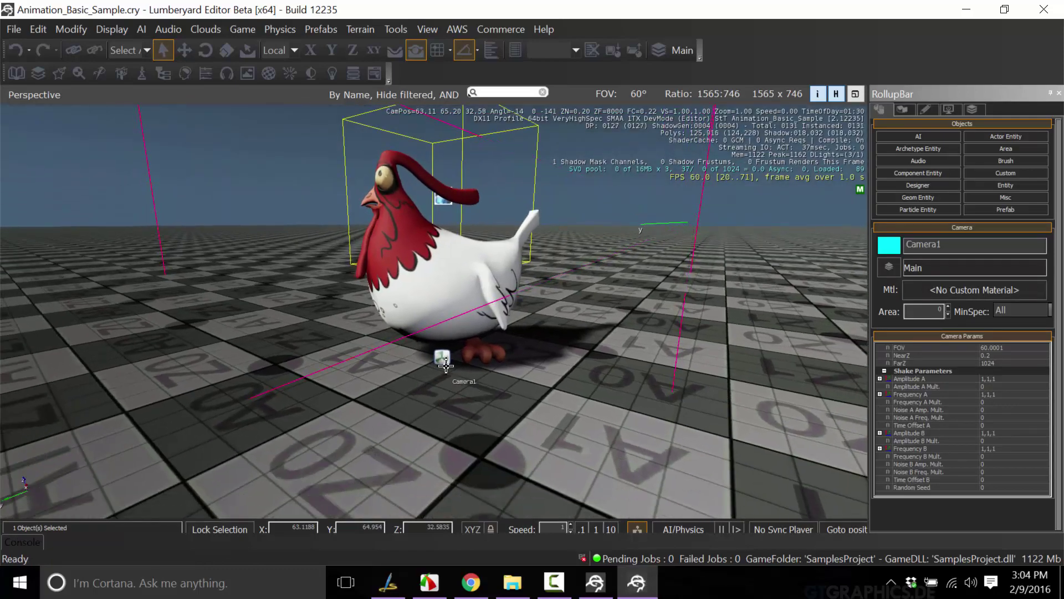
pyautogui.scroll(2, 446, 366)
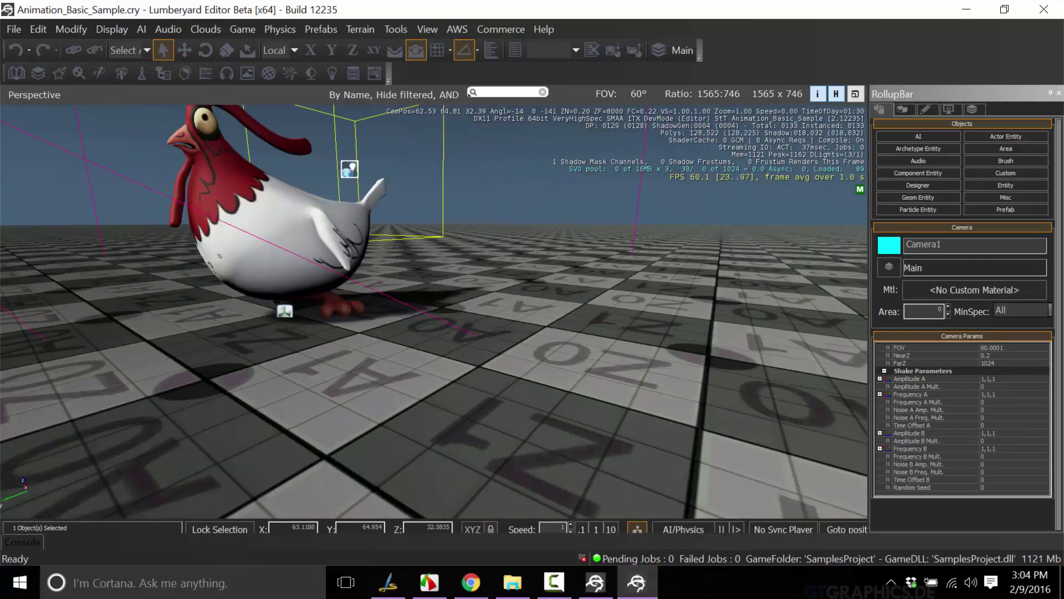
pyautogui.moveTo(446, 365); pyautogui.dragTo(458, 300, button='middle')
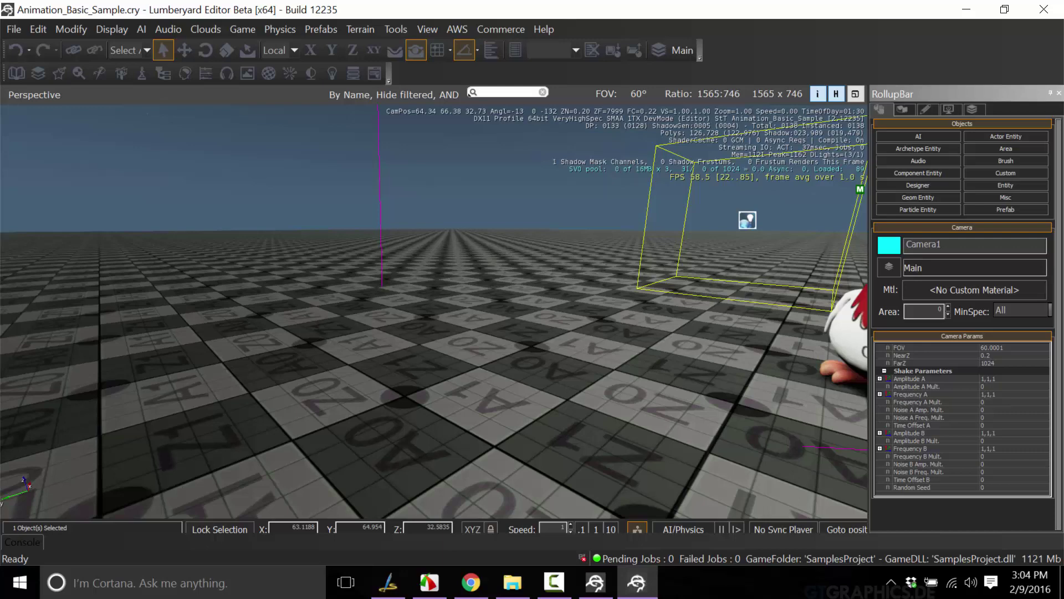
pyautogui.moveTo(570, 351); pyautogui.dragTo(449, 349, button='right')
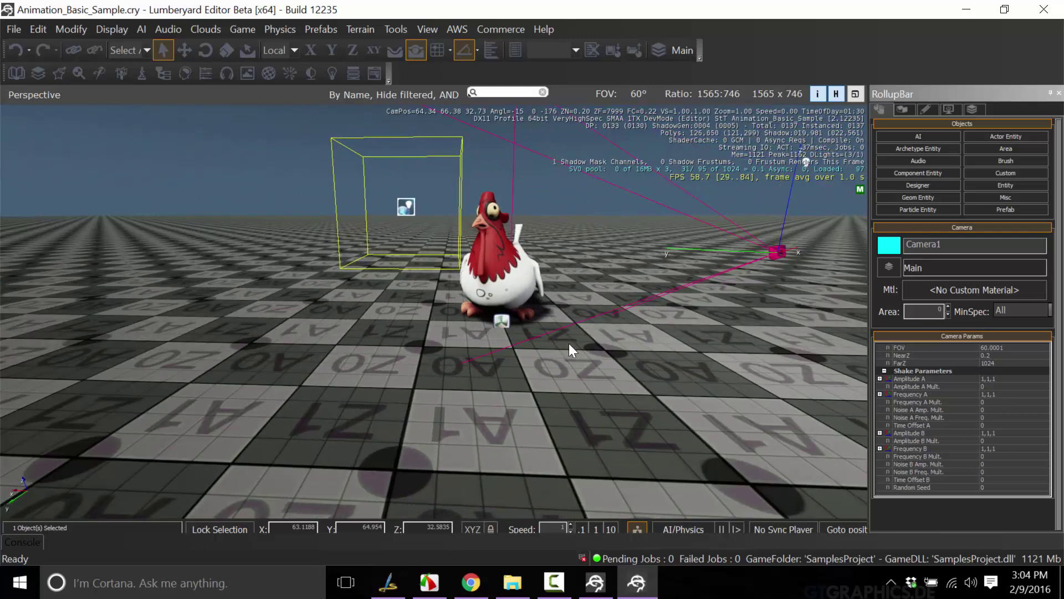
# - Select the chicken entity AnimObject1, collapse its upper property sections and open its flow graph
pyautogui.click(480, 311)
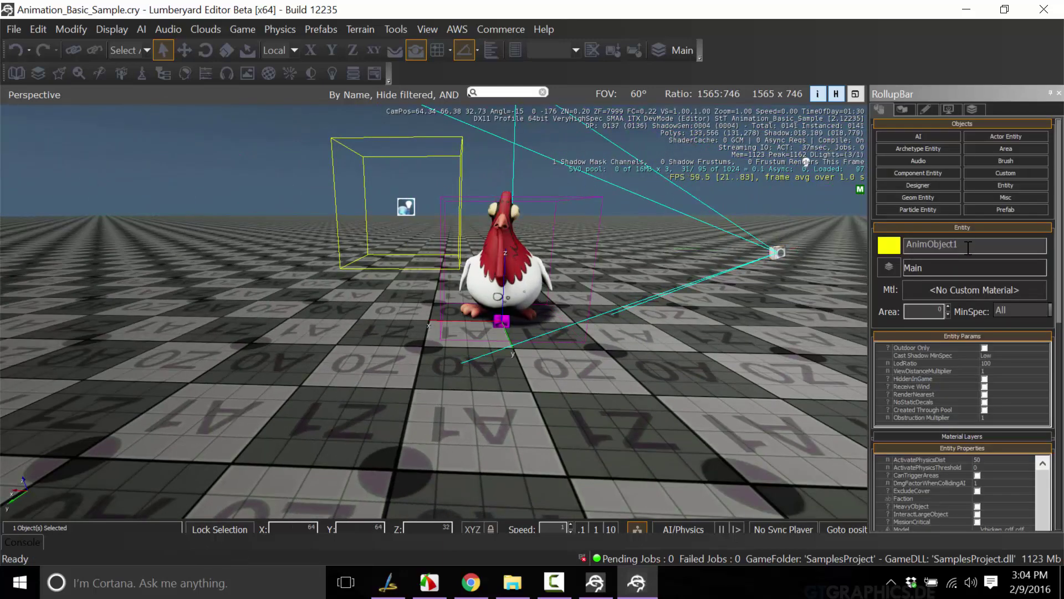
pyautogui.click(973, 227)
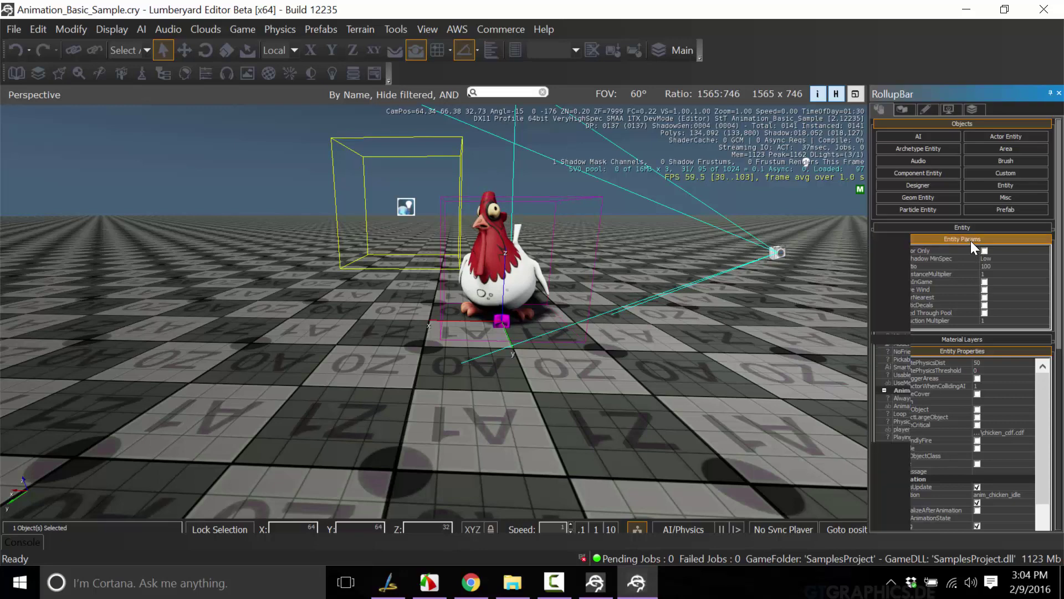
pyautogui.click(965, 258)
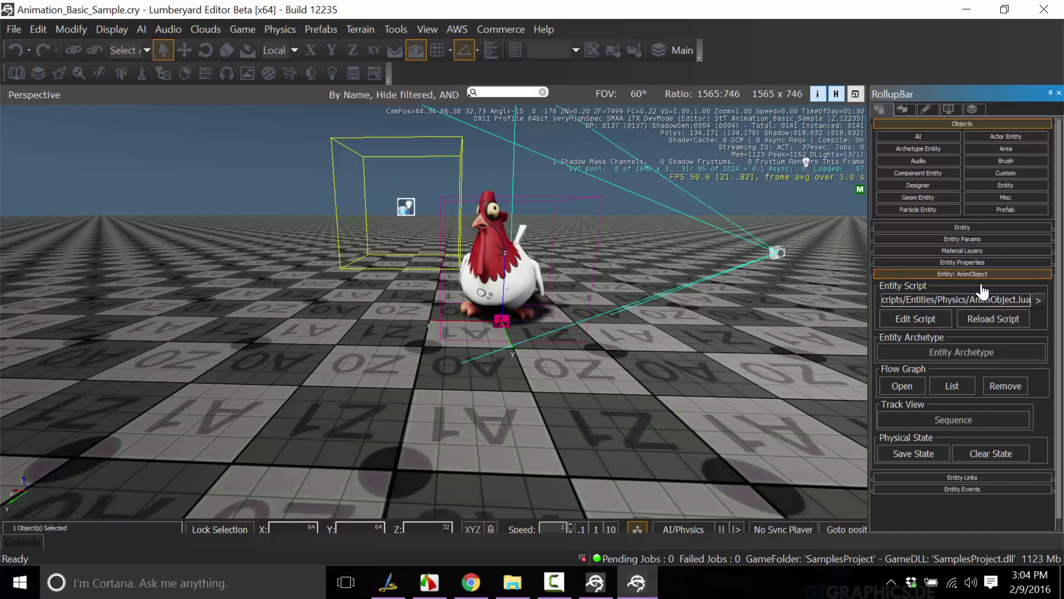
pyautogui.click(909, 387)
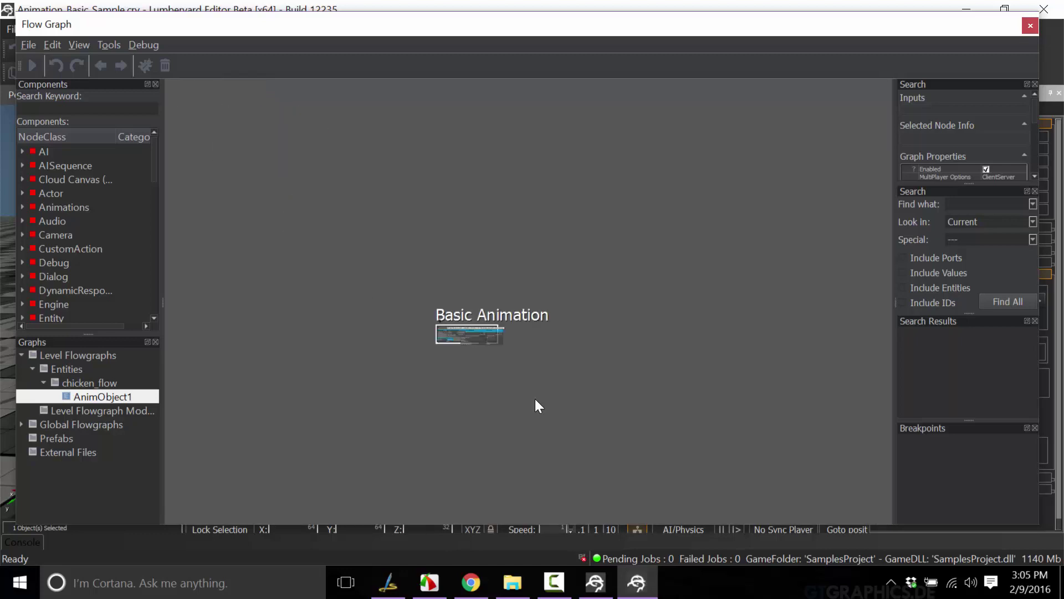
# - Widen the Basic Animation group in the flow graph and move the anim_chicken_idle PlayAnimation node clear of the flapping node
pyautogui.scroll(5, 531, 390)
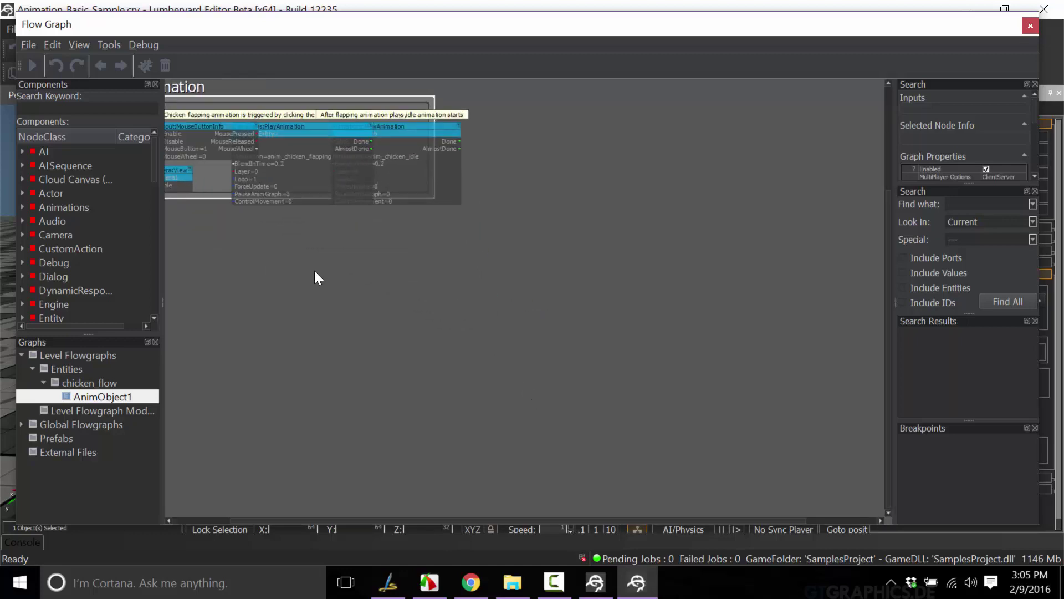
pyautogui.moveTo(314, 271); pyautogui.dragTo(438, 404, button='right')
pyautogui.scroll(4, 438, 400)
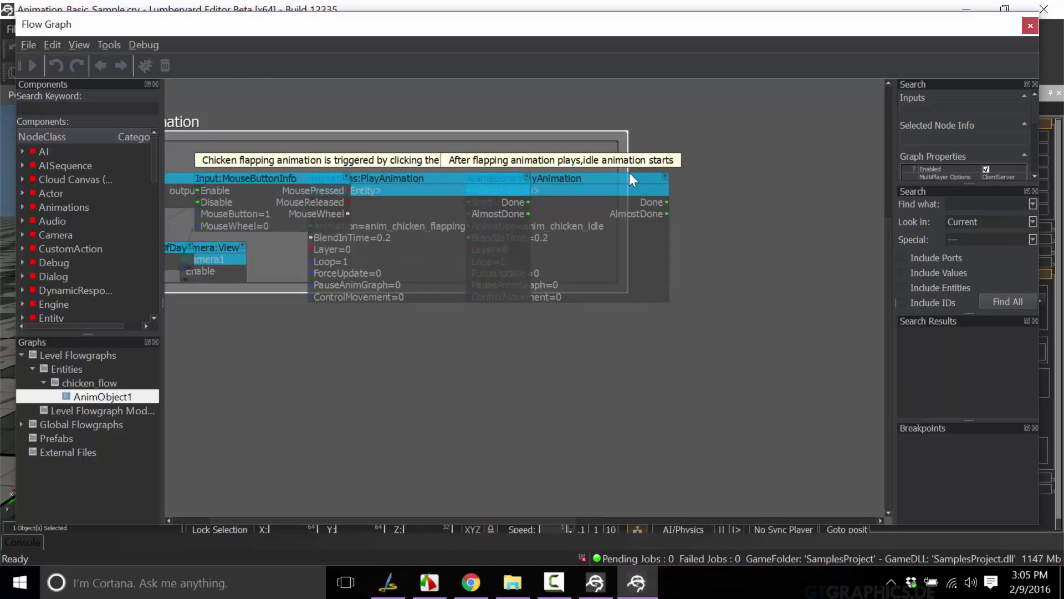
pyautogui.moveTo(628, 141); pyautogui.dragTo(879, 155)
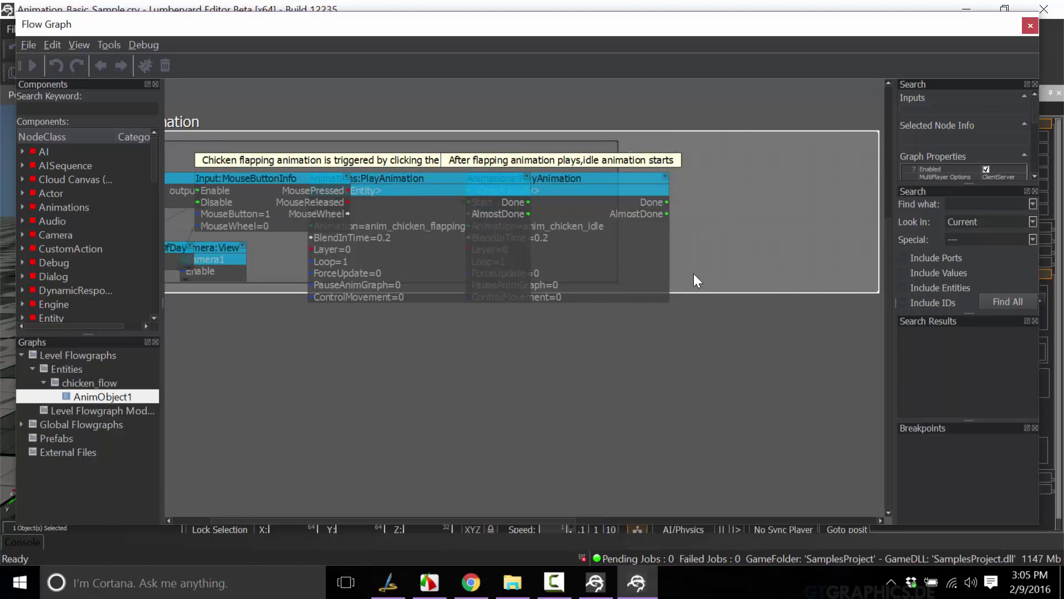
pyautogui.moveTo(574, 175); pyautogui.dragTo(776, 177)
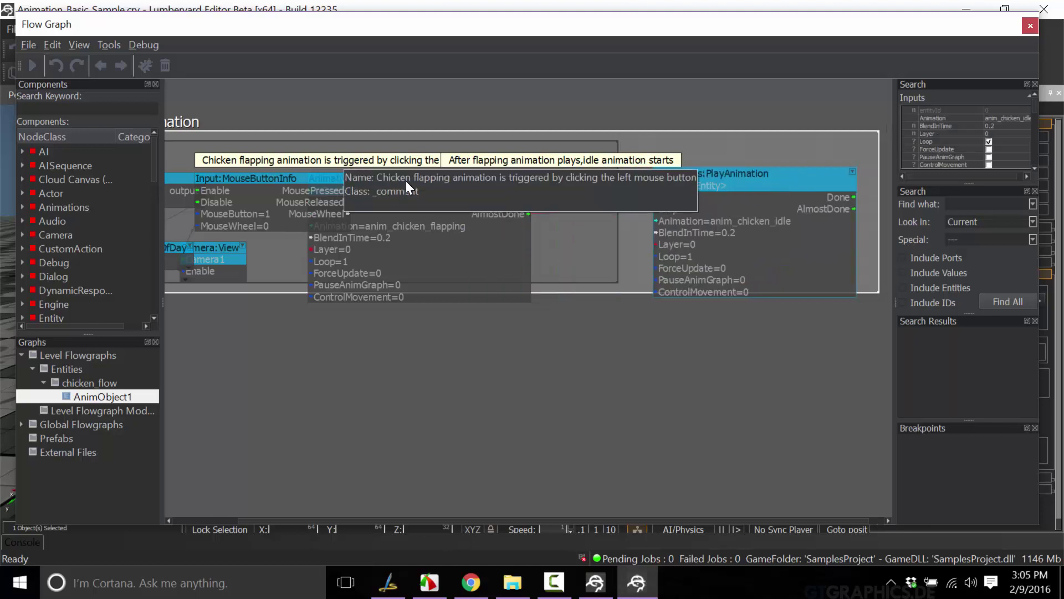
# - Space out the anim_chicken_flapping PlayAnimation, Input:MouseButtonInfo and Camera:View nodes so they no longer overlap
pyautogui.moveTo(417, 180); pyautogui.dragTo(493, 168)
pyautogui.moveTo(271, 172); pyautogui.dragTo(301, 166)
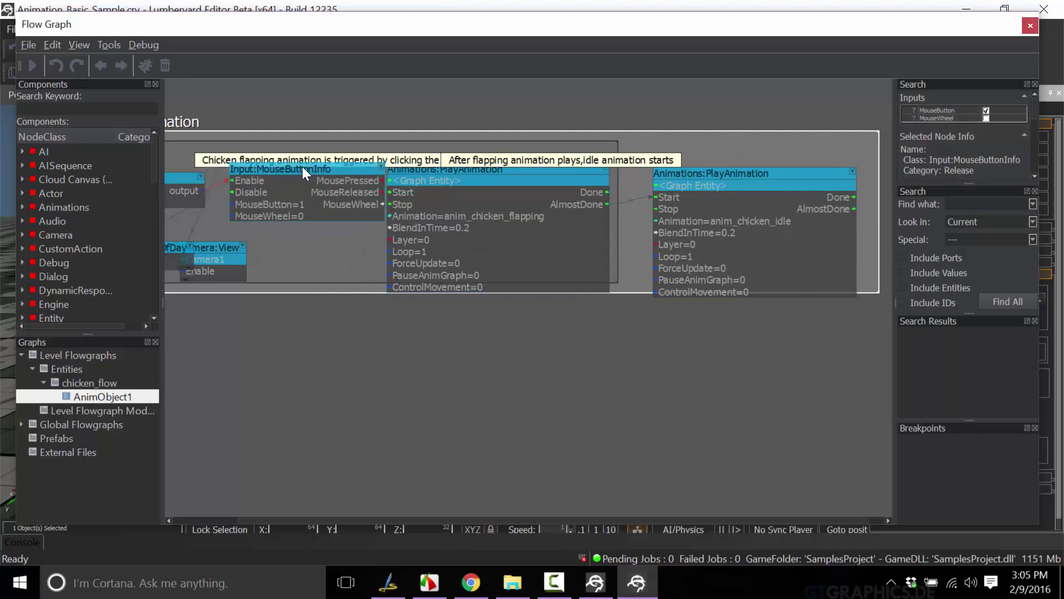
pyautogui.click(213, 248)
pyautogui.moveTo(212, 255); pyautogui.dragTo(258, 285)
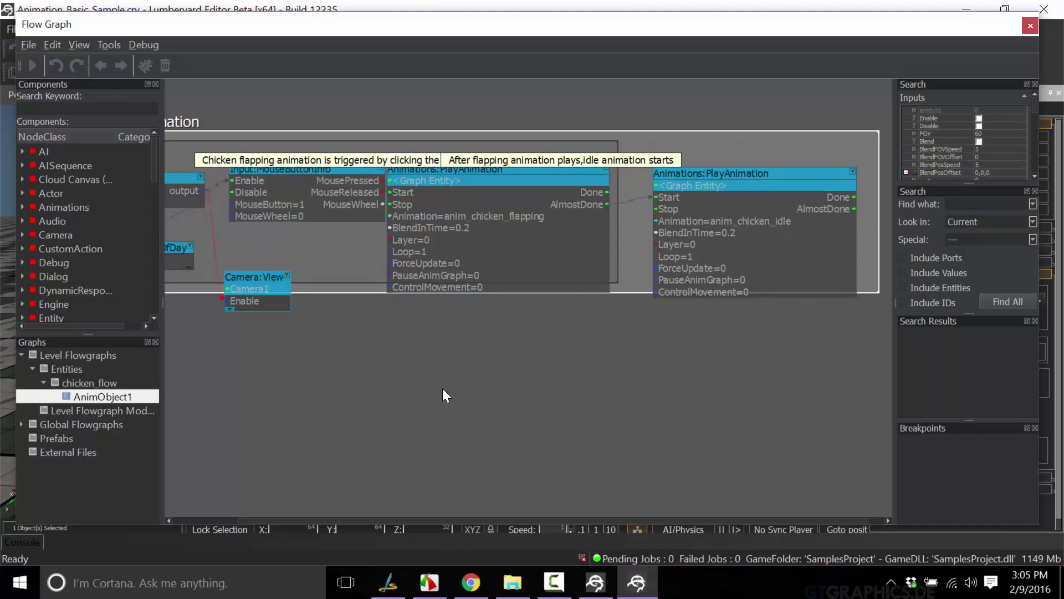
pyautogui.scroll(-1, 454, 377)
pyautogui.moveTo(440, 348); pyautogui.dragTo(499, 371, button='right')
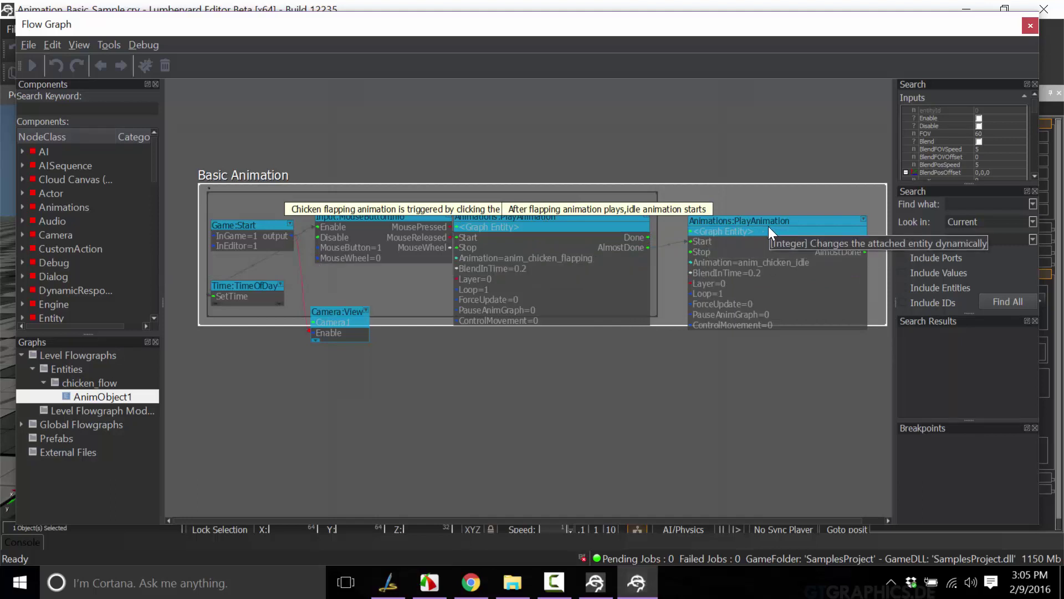
pyautogui.press('XF86MonBrightnessUp')
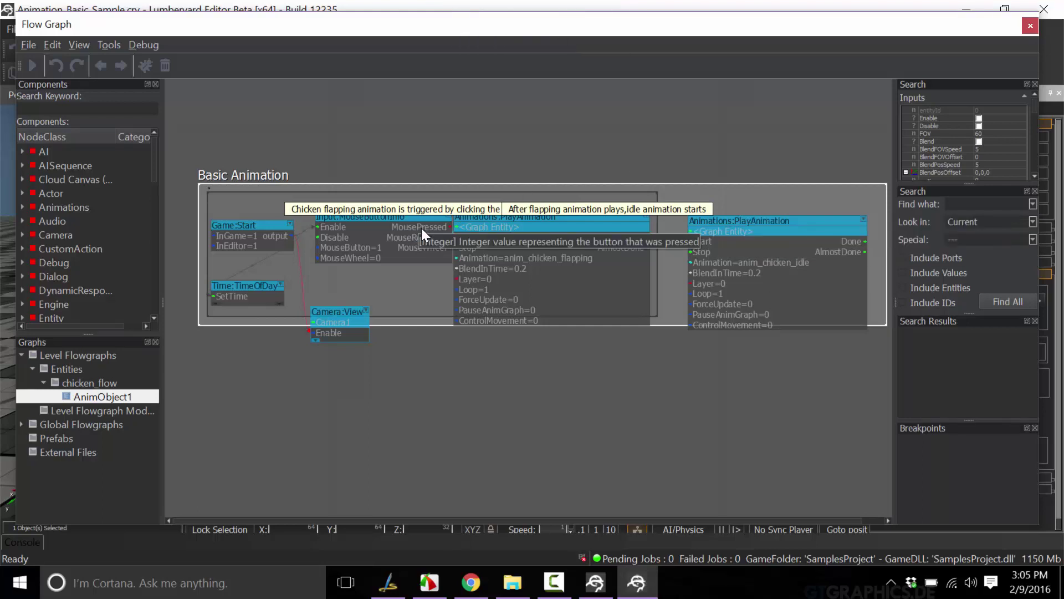
# - Close the flow graph and open the chicken's entity script AnimObject.lua for editing in Notepad
pyautogui.click(1031, 26)
pyautogui.click(917, 319)
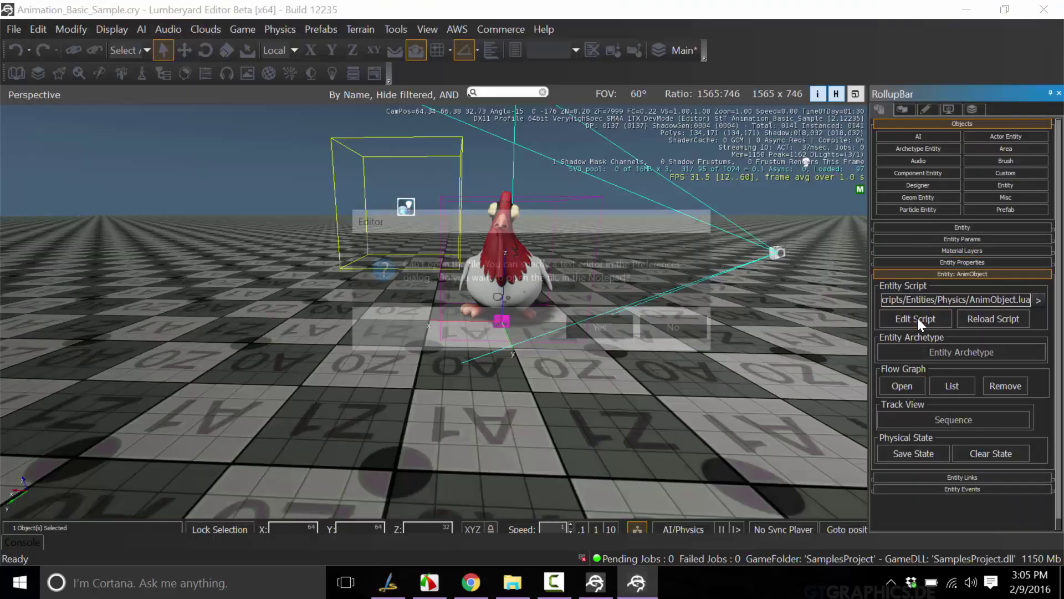
pyautogui.click(586, 331)
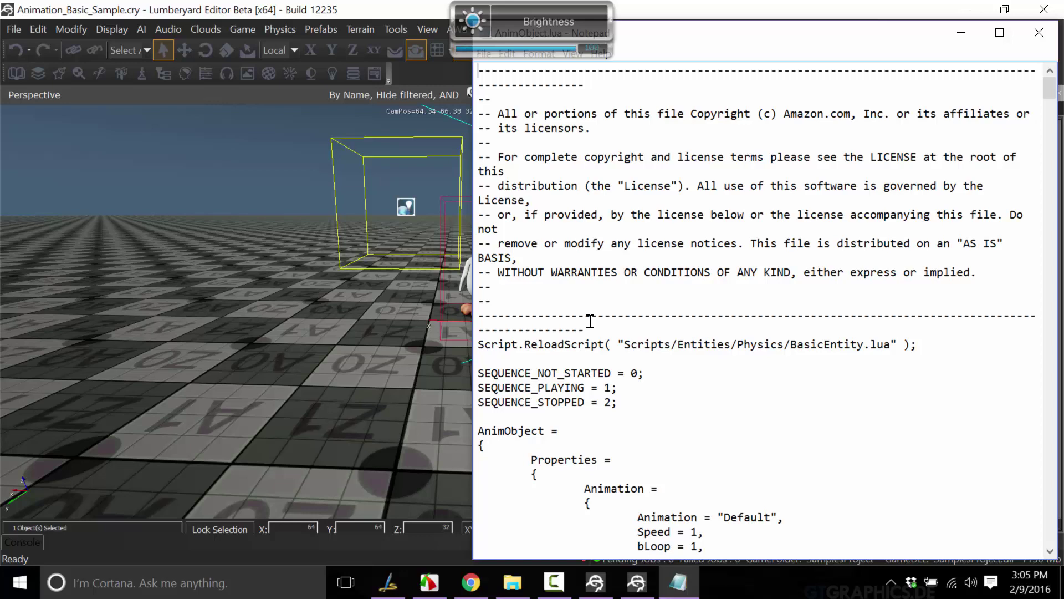
# - Read through AnimObject.lua from the license header to the SetFromProperties function, and close the script file
pyautogui.moveTo(823, 39); pyautogui.dragTo(540, 54)
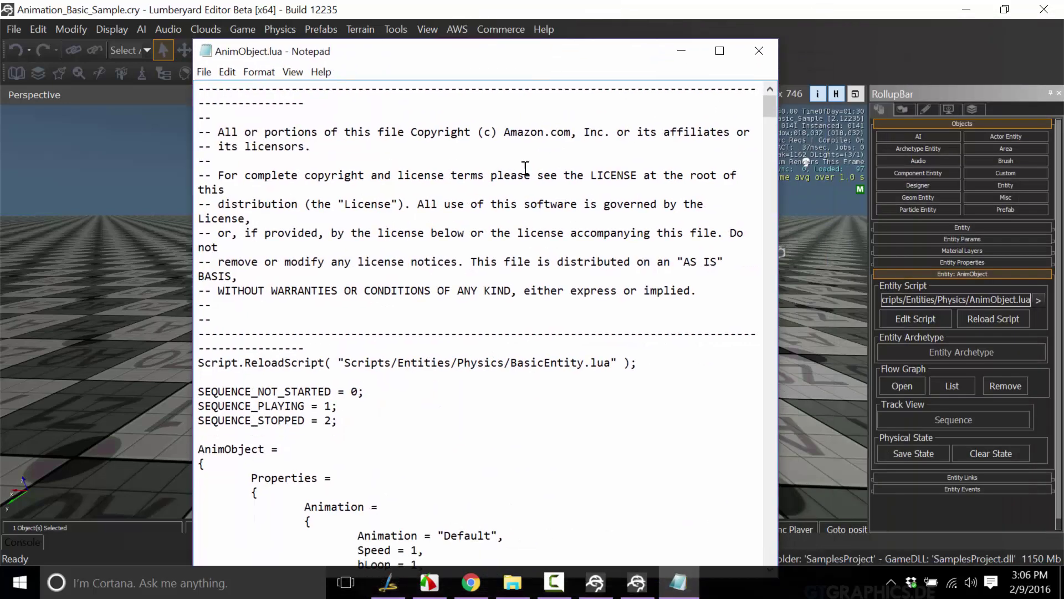
pyautogui.scroll(-4, 529, 293)
pyautogui.scroll(-13, 529, 293)
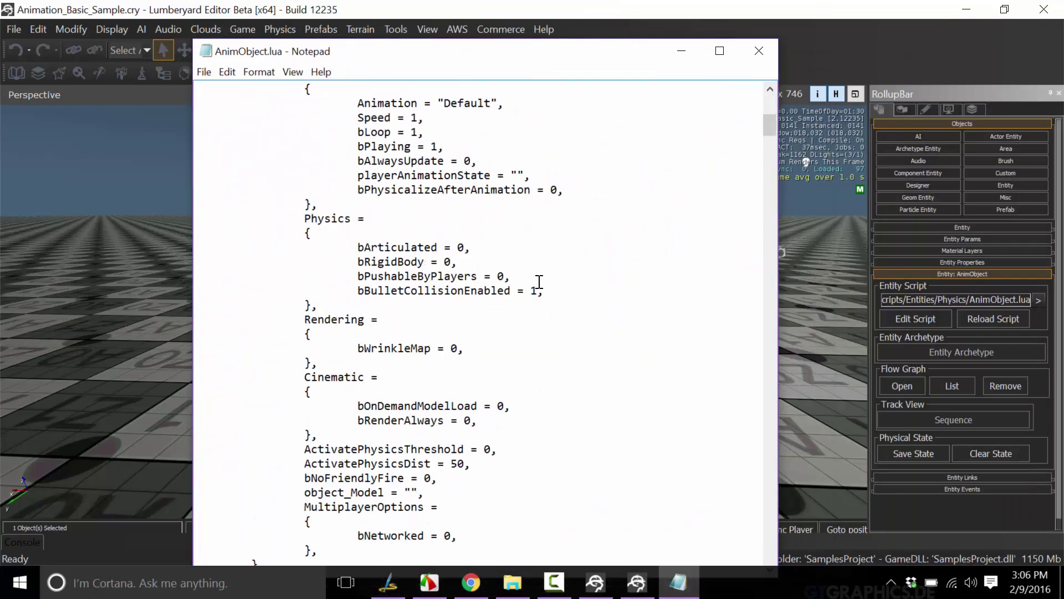
pyautogui.scroll(-4, 540, 281)
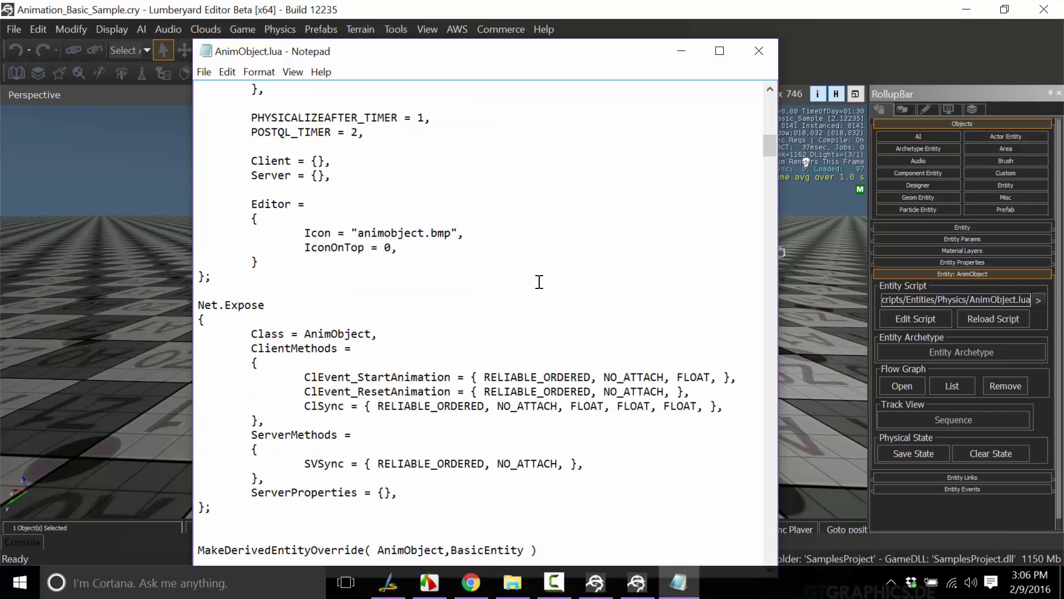
pyautogui.scroll(-8, 535, 284)
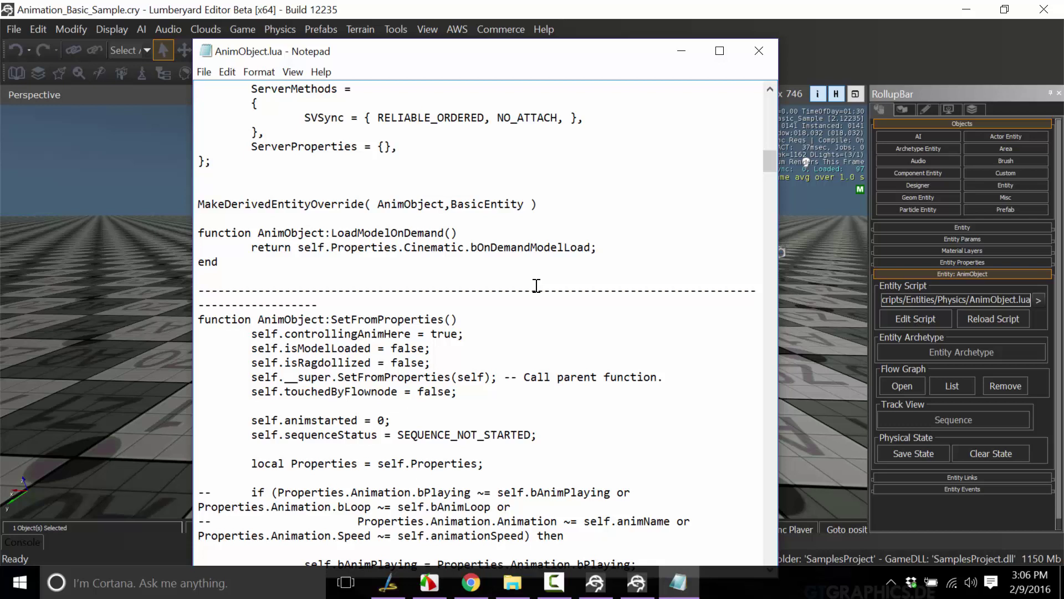
pyautogui.click(759, 50)
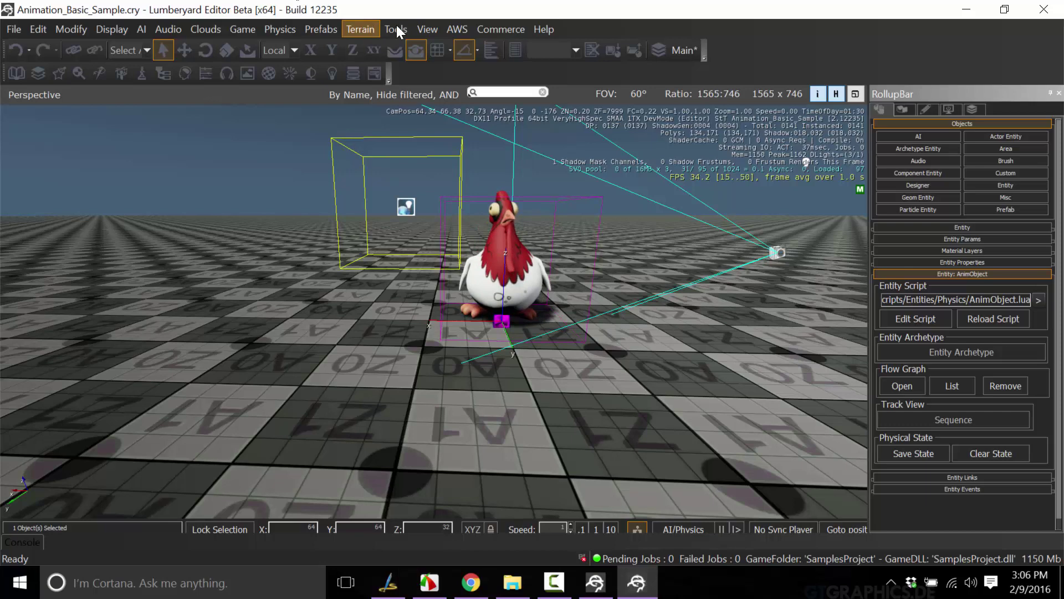
# - Generate terrain with the default generation settings in the Terrain Editor, and close that editor
pyautogui.click(431, 32)
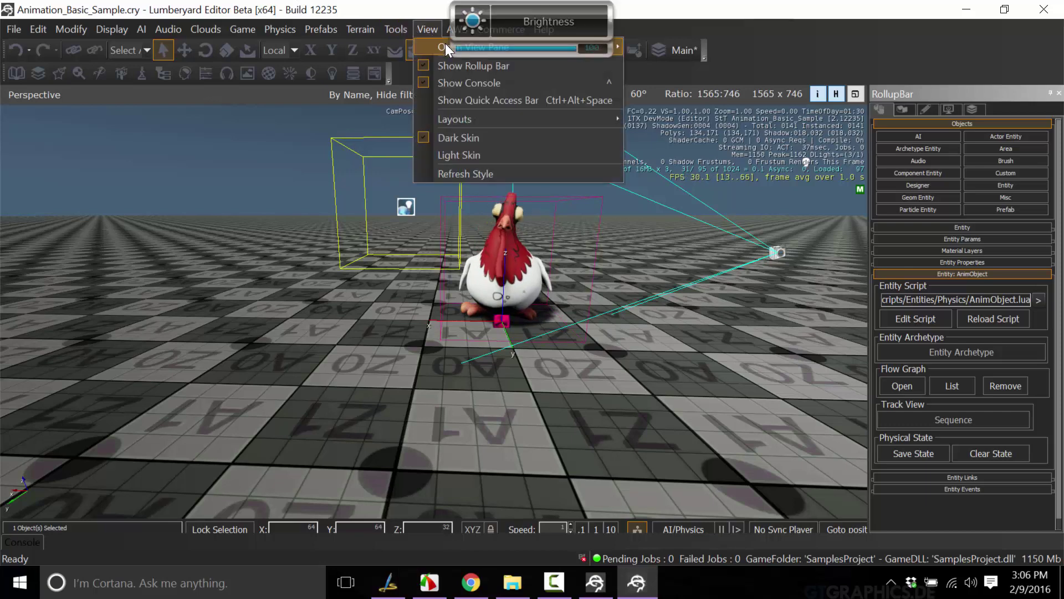
pyautogui.moveTo(445, 43)
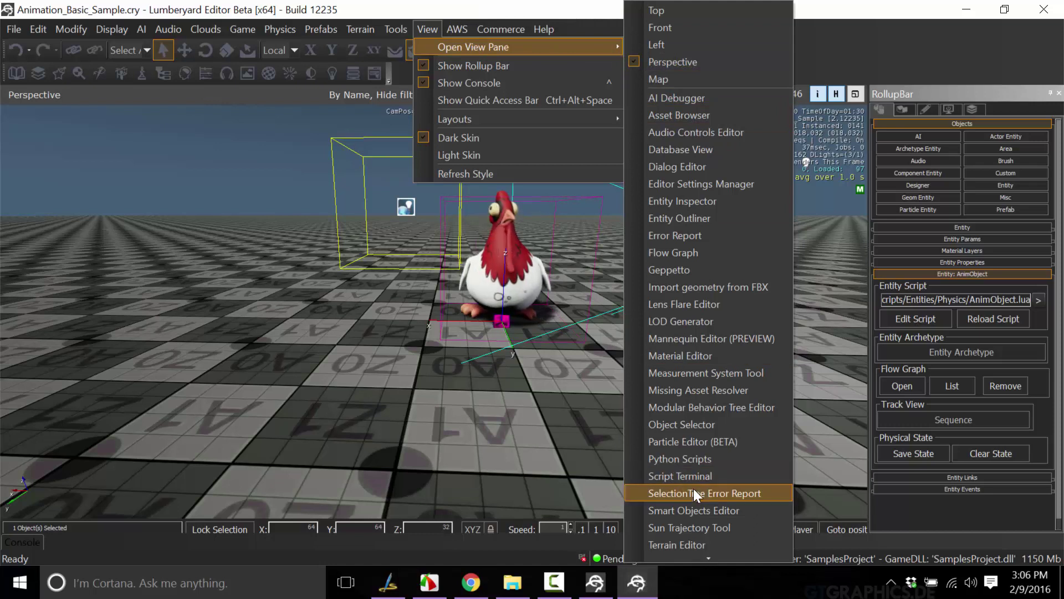
pyautogui.moveTo(710, 557)
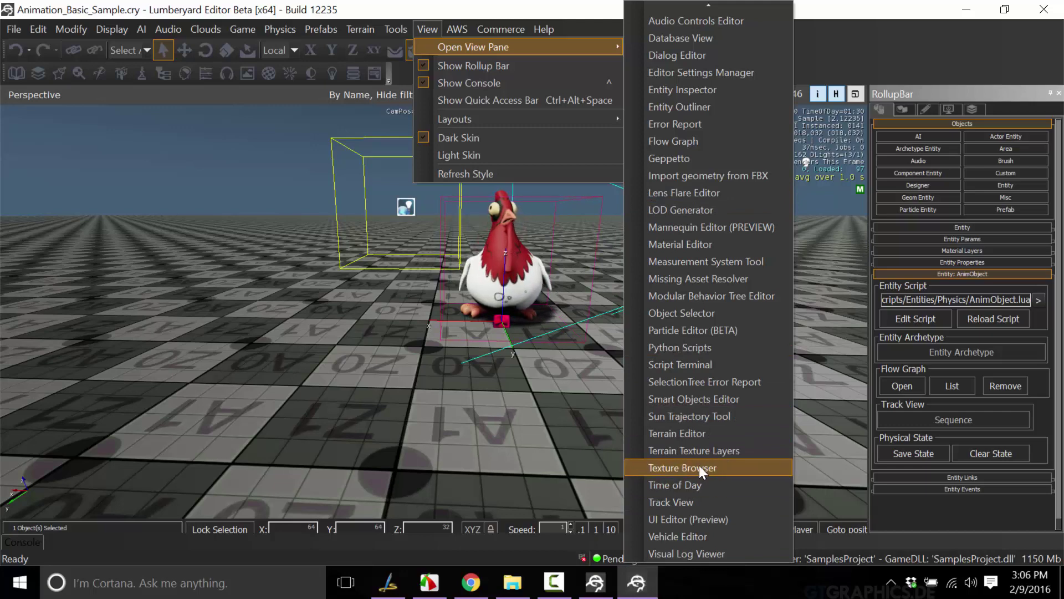
pyautogui.click(690, 433)
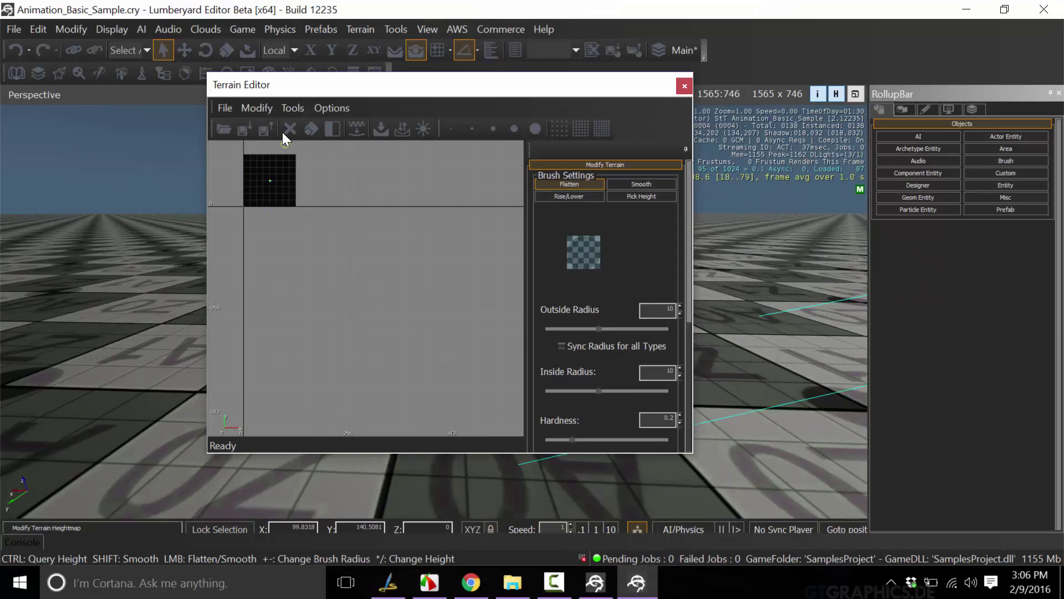
pyautogui.click(260, 108)
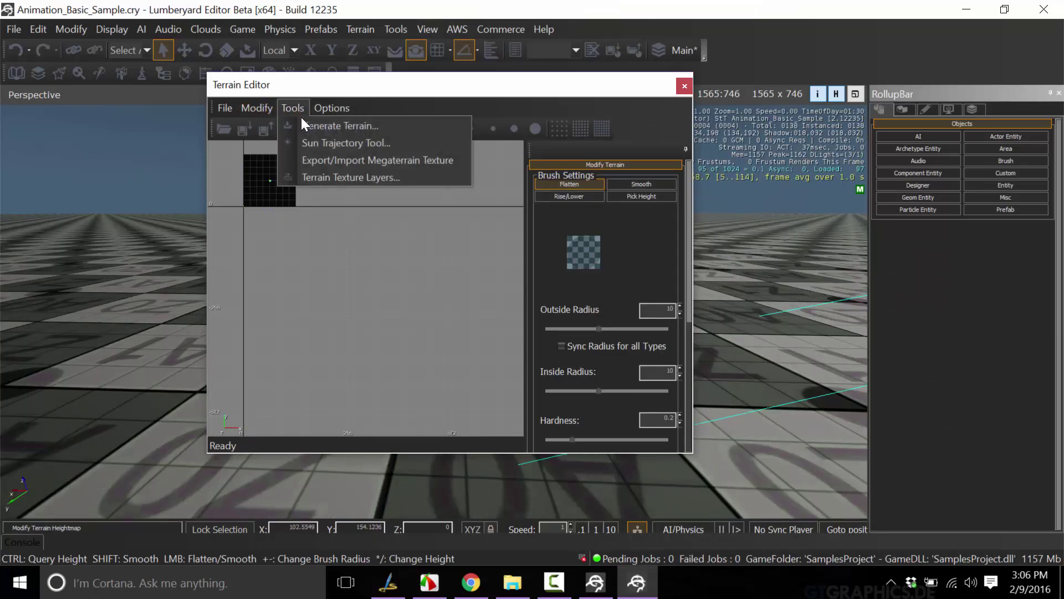
pyautogui.click(305, 122)
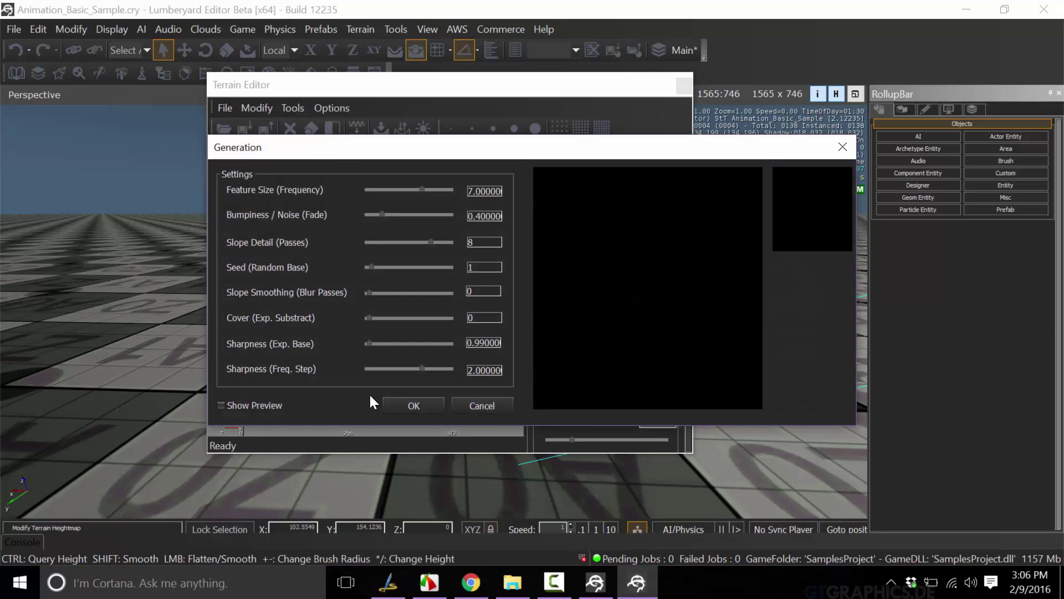
pyautogui.click(414, 405)
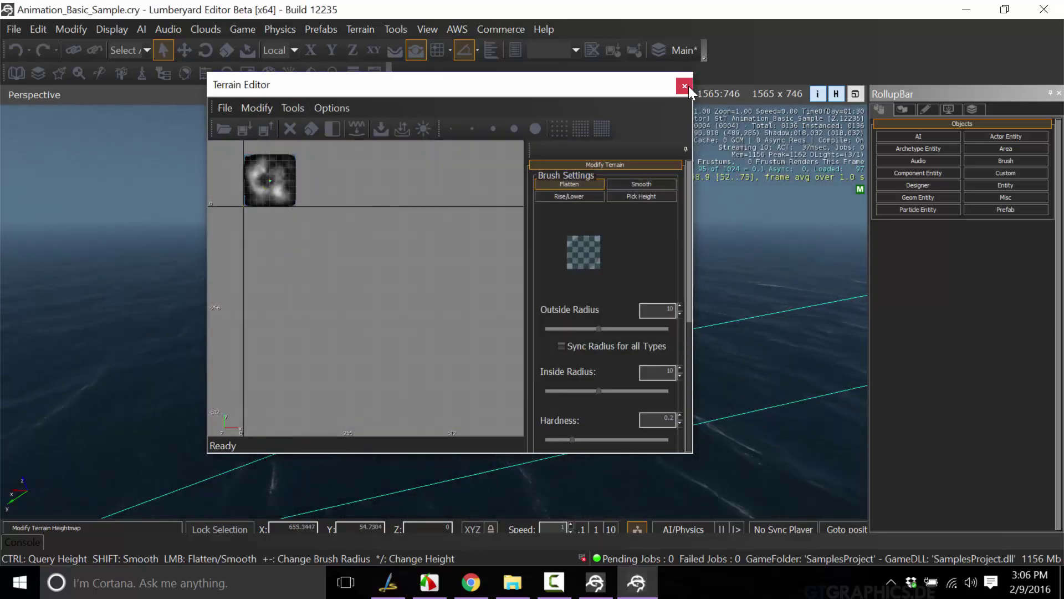
pyautogui.click(684, 86)
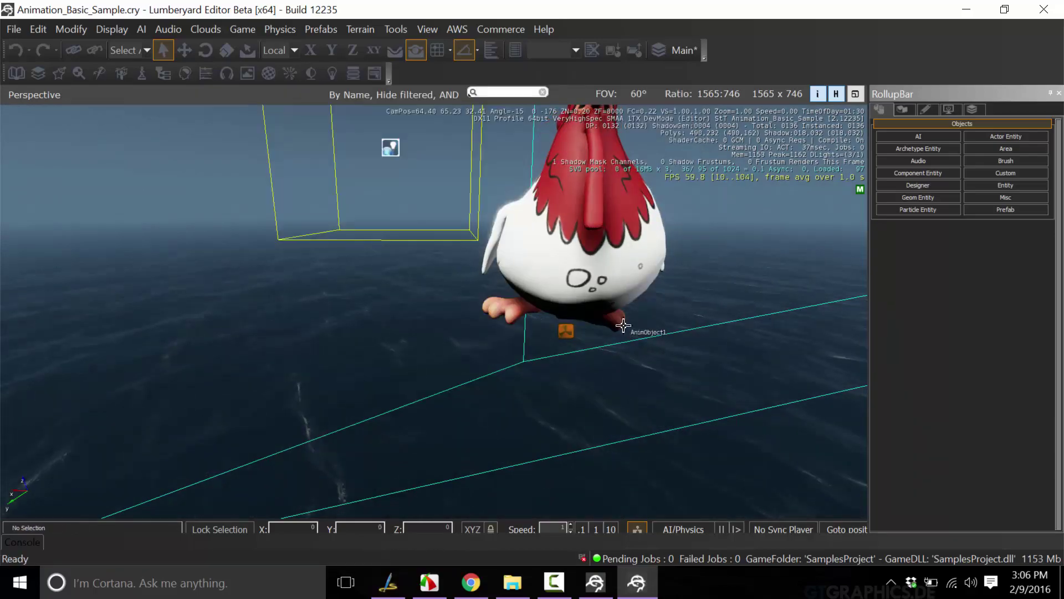
# - Examine the generated terrain in the perspective viewport from farther away and at an upward angle
pyautogui.scroll(5, 623, 324)
pyautogui.scroll(-5, 622, 324)
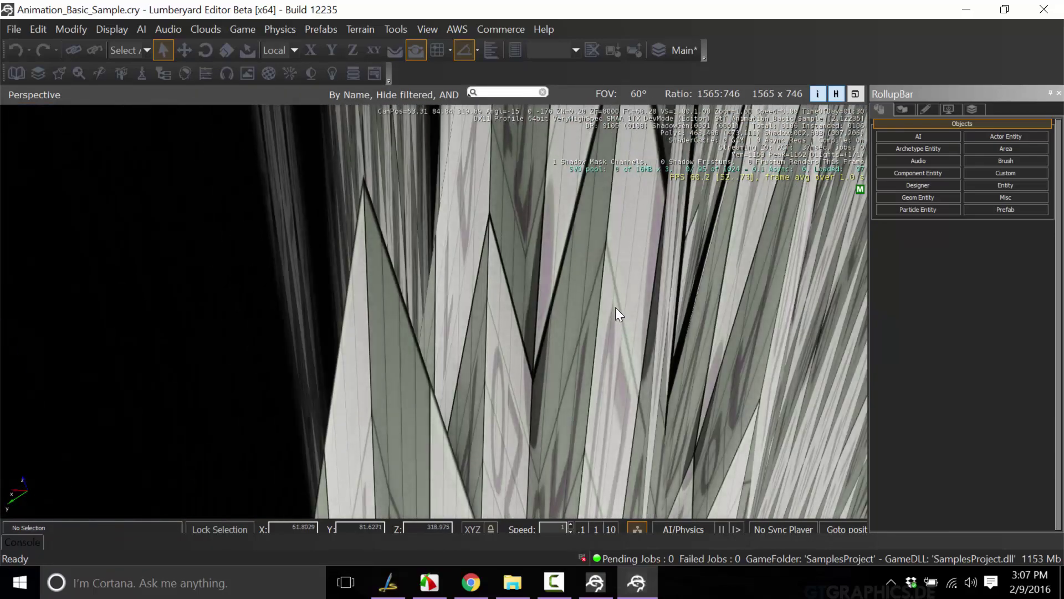
pyautogui.scroll(-4, 538, 308)
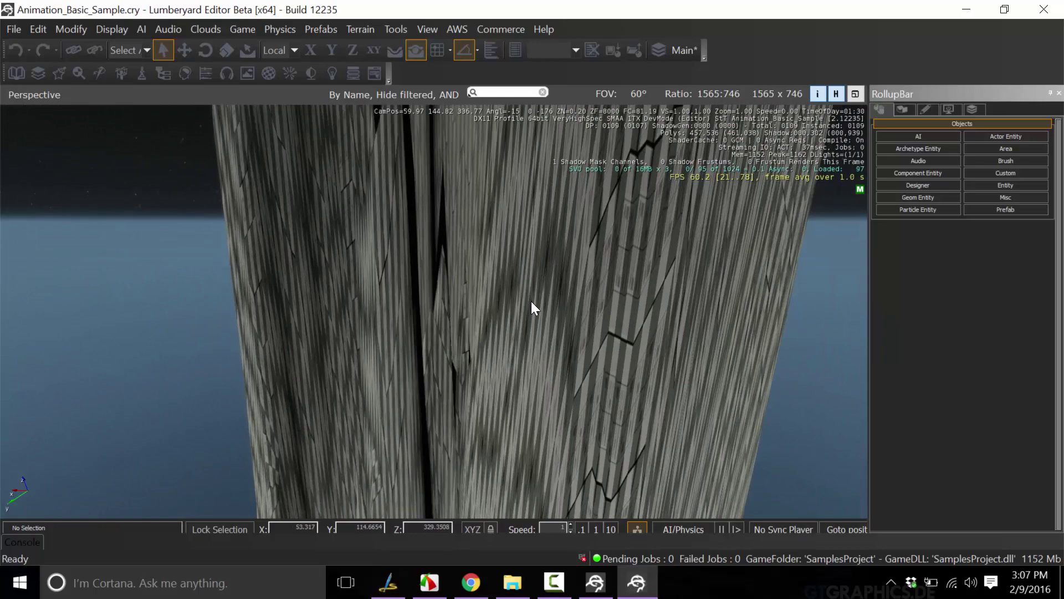
pyautogui.scroll(-2, 527, 298)
pyautogui.moveTo(527, 299)
pyautogui.mouseDown(button='right')
pyautogui.moveTo(471, 277)
pyautogui.moveTo(525, 301)
pyautogui.mouseUp(button='right')
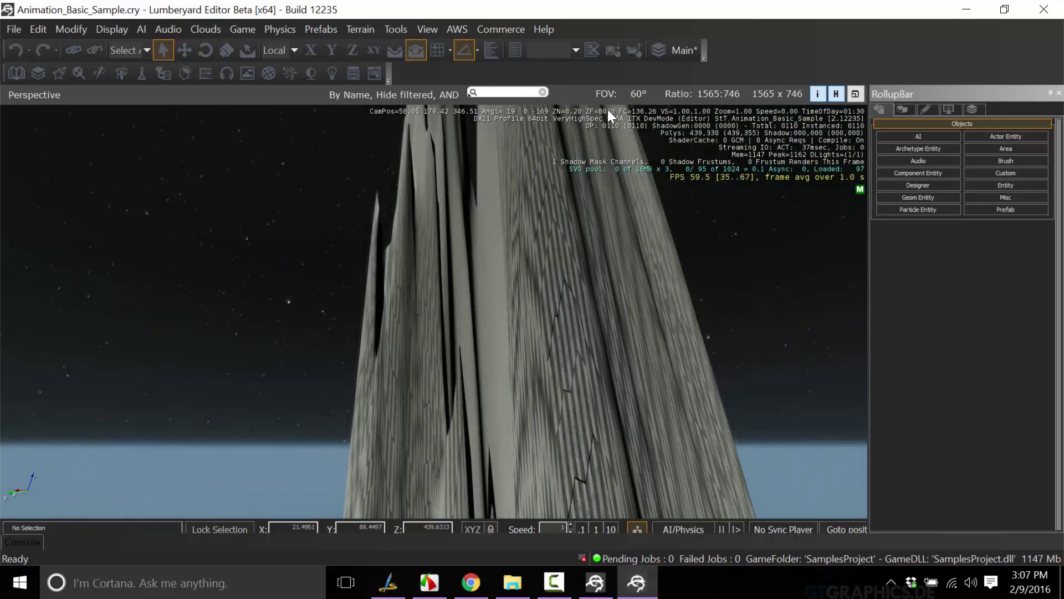
# - View the Database View pane with its Entity Library, and close it
pyautogui.click(396, 26)
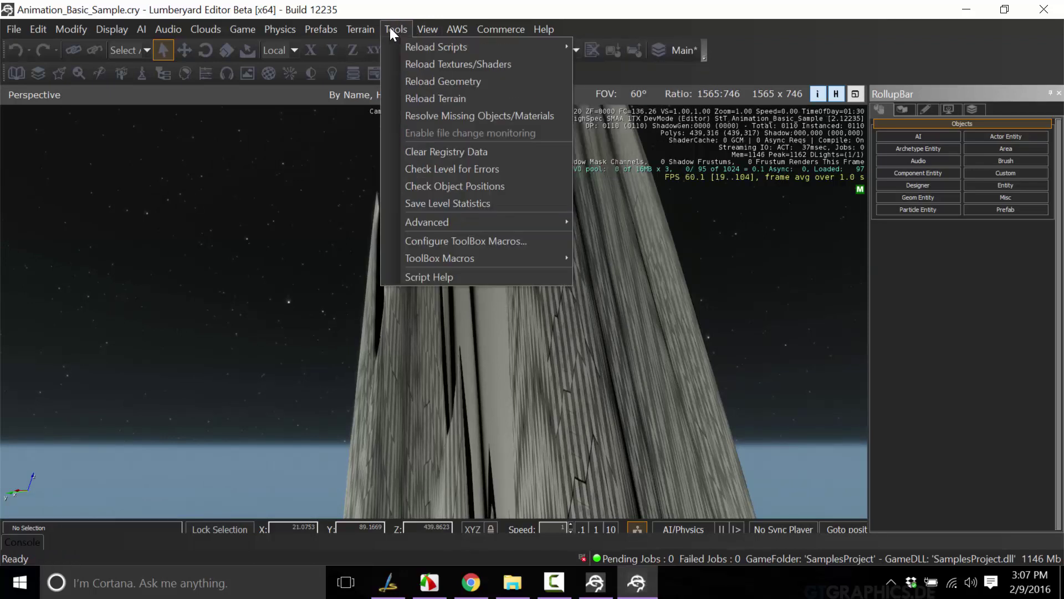
pyautogui.moveTo(365, 28)
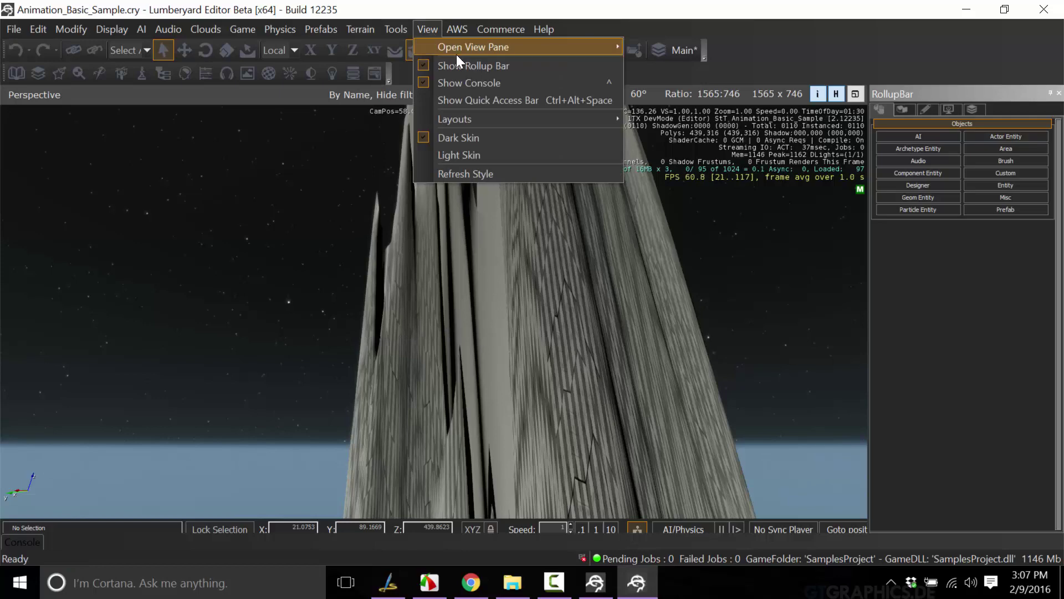
pyautogui.click(690, 144)
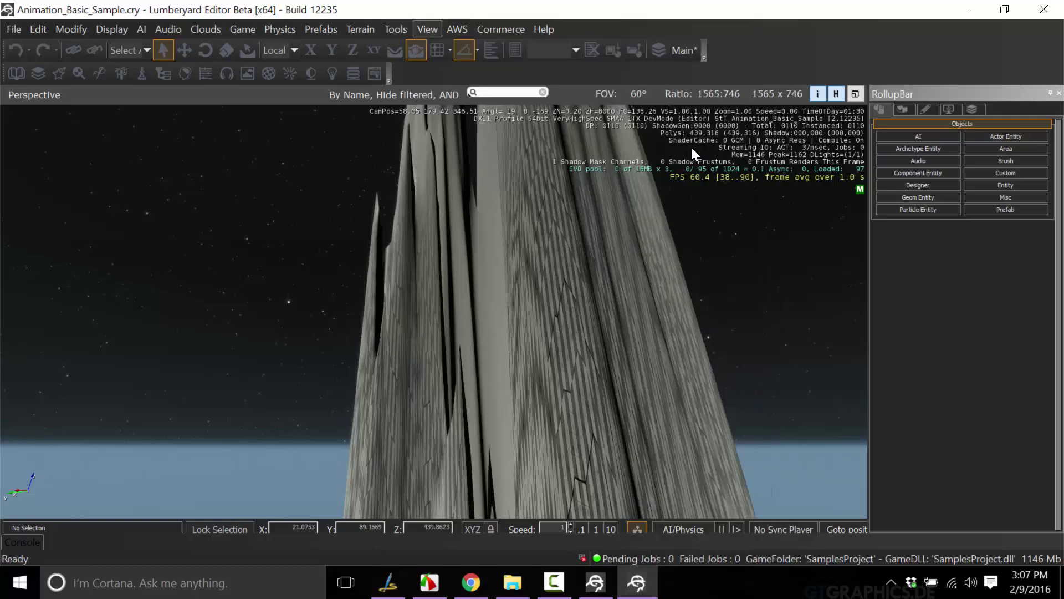
pyautogui.moveTo(573, 95); pyautogui.dragTo(369, 110)
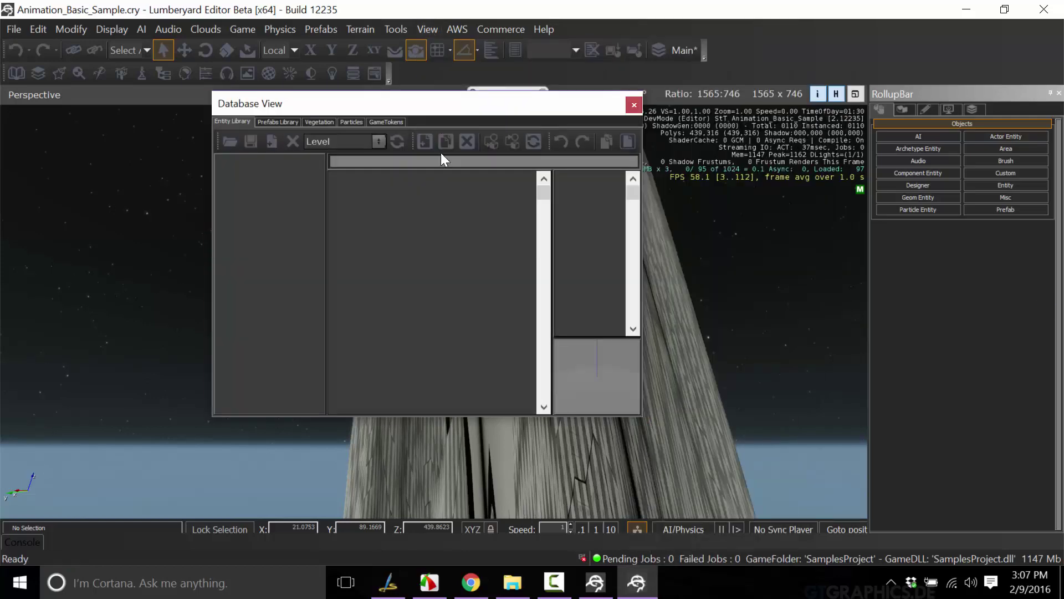
pyautogui.click(634, 105)
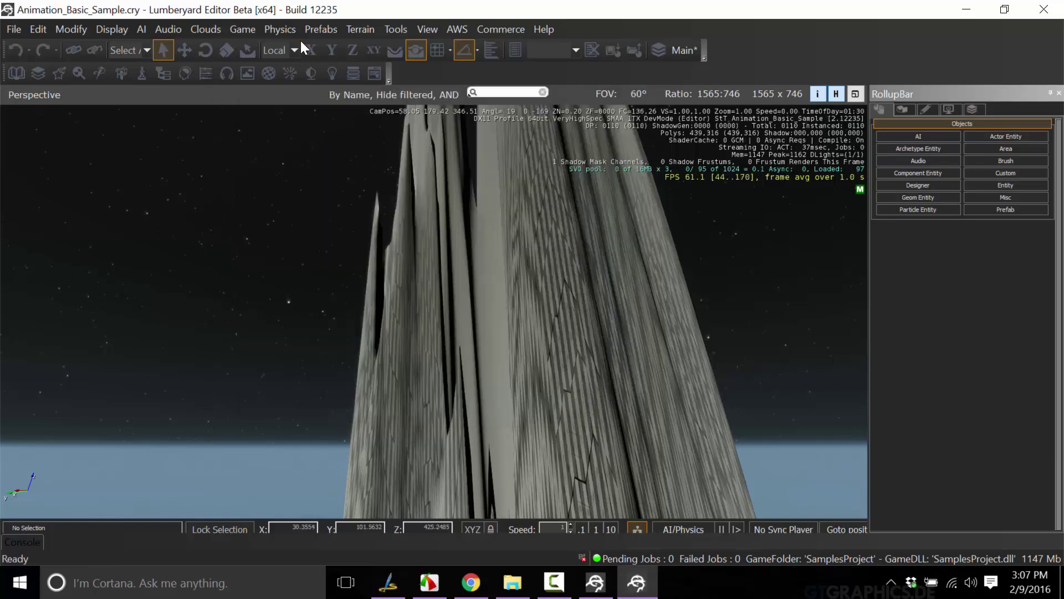
# - View the Dialog Editor pane with its Test Dialog folder, and close it
pyautogui.click(423, 33)
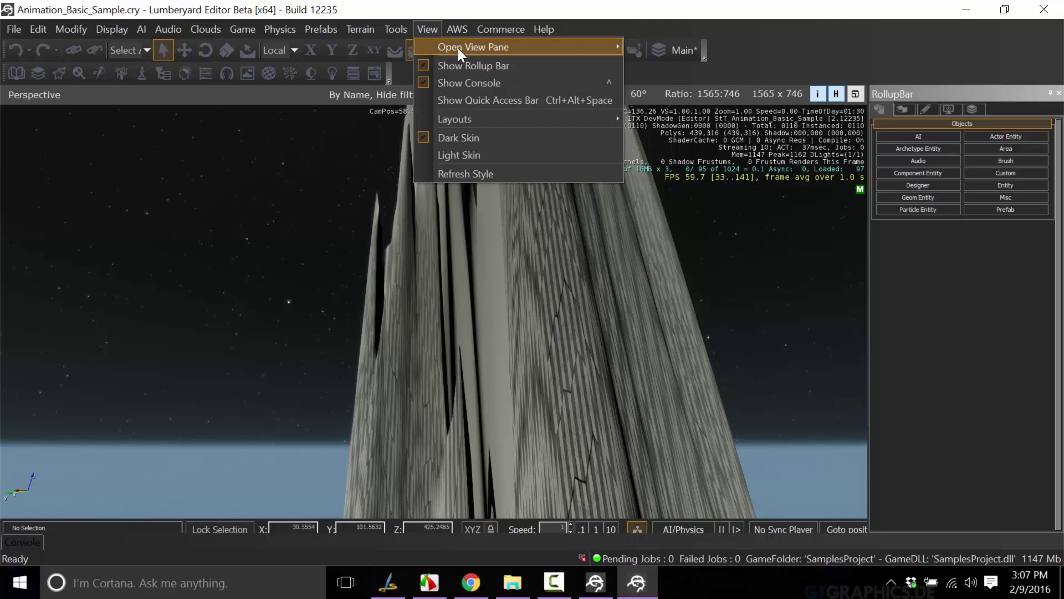
pyautogui.moveTo(458, 48)
pyautogui.click(704, 166)
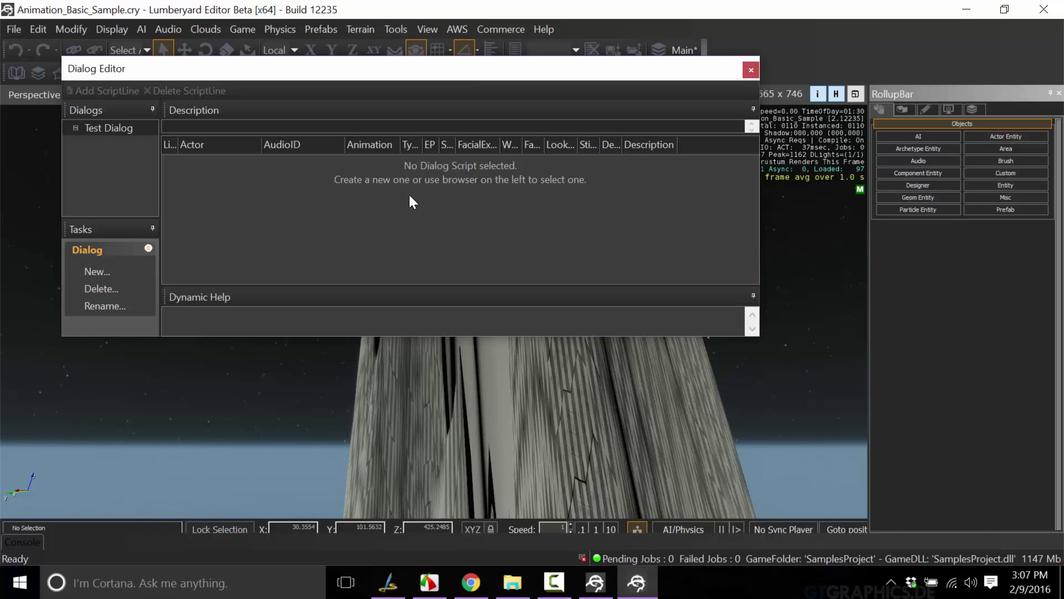
pyautogui.click(751, 70)
# - Open Geppetto and inspect the properties of the chicken skeleton stored in the Skeletons assets
pyautogui.click(423, 27)
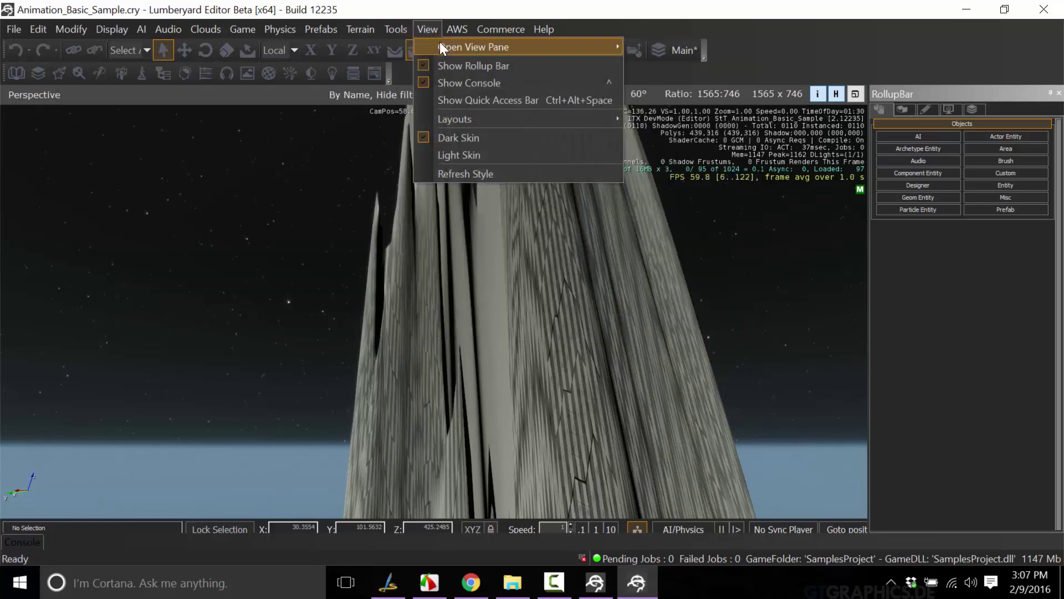
pyautogui.moveTo(518, 49)
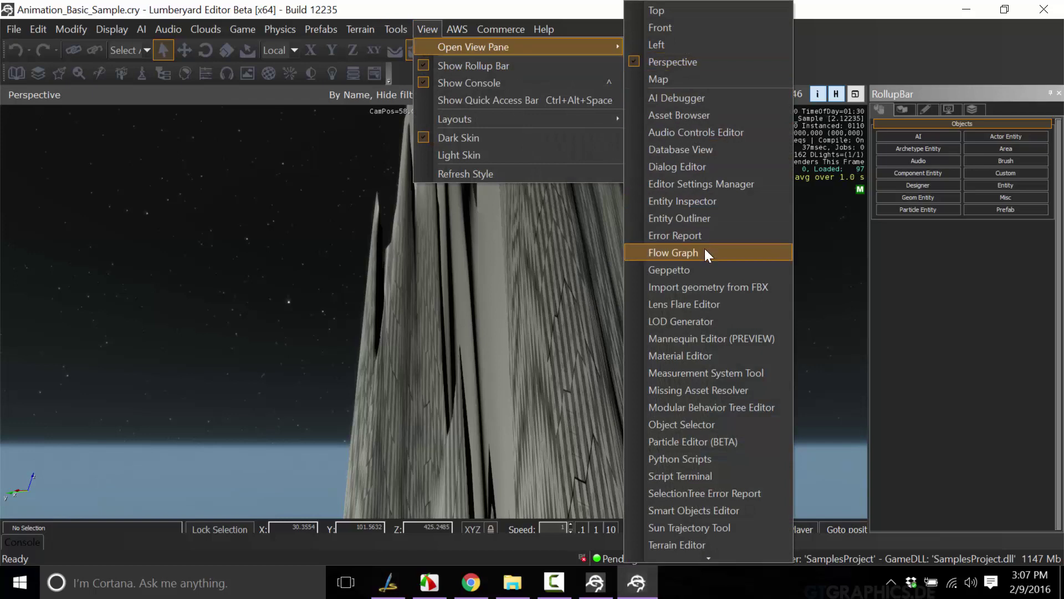
pyautogui.click(711, 267)
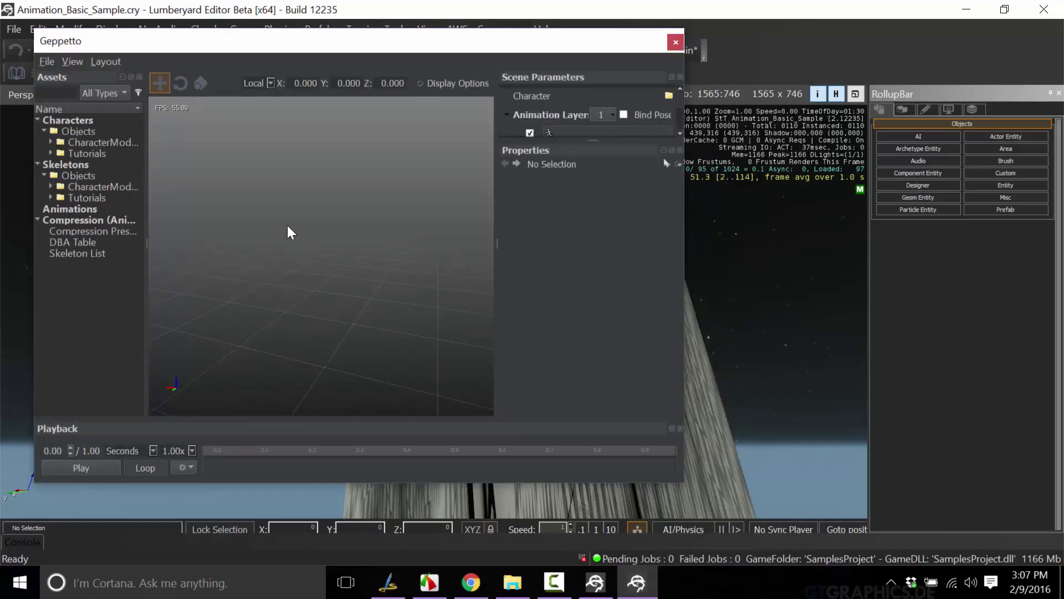
pyautogui.doubleClick(88, 187)
pyautogui.doubleClick(88, 198)
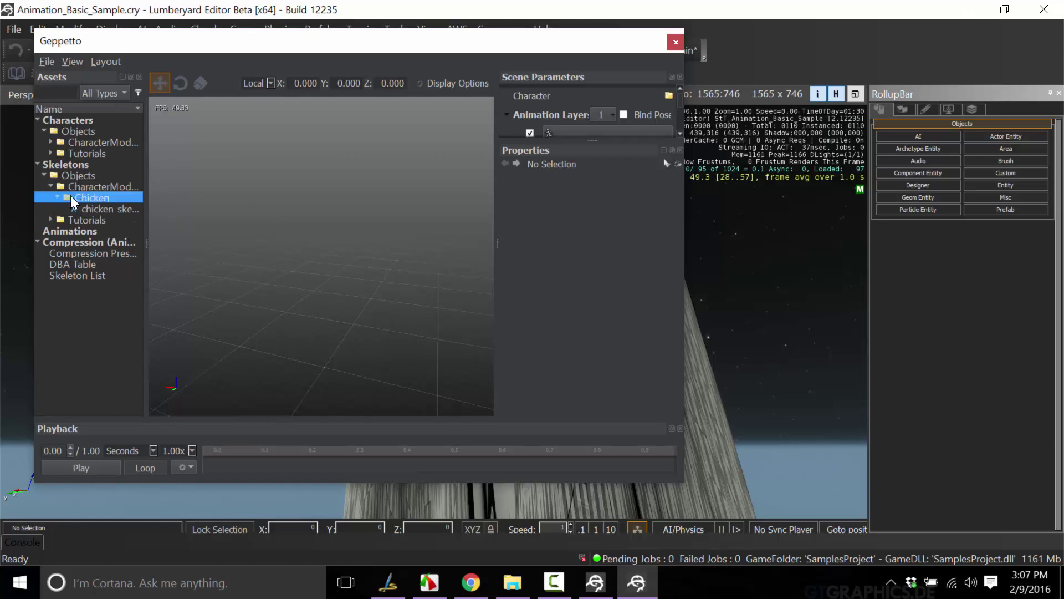
pyautogui.click(95, 209)
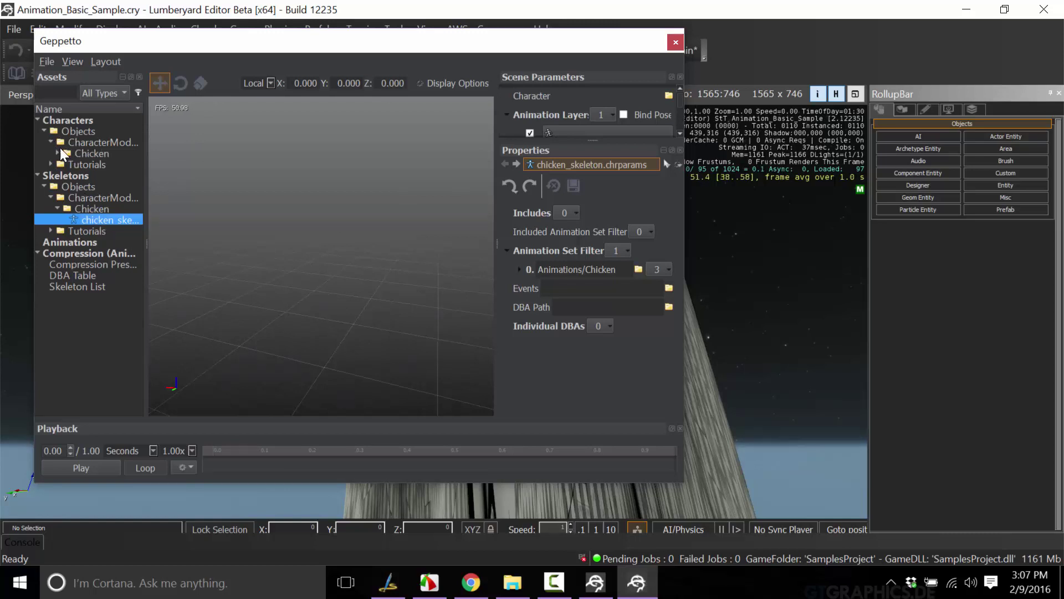
# - Load the chicken_cdf character in Geppetto, preview its anim_chicken_flapping and anim_chicken_idle animations, and close Geppetto
pyautogui.click(65, 151)
pyautogui.click(58, 152)
pyautogui.click(77, 164)
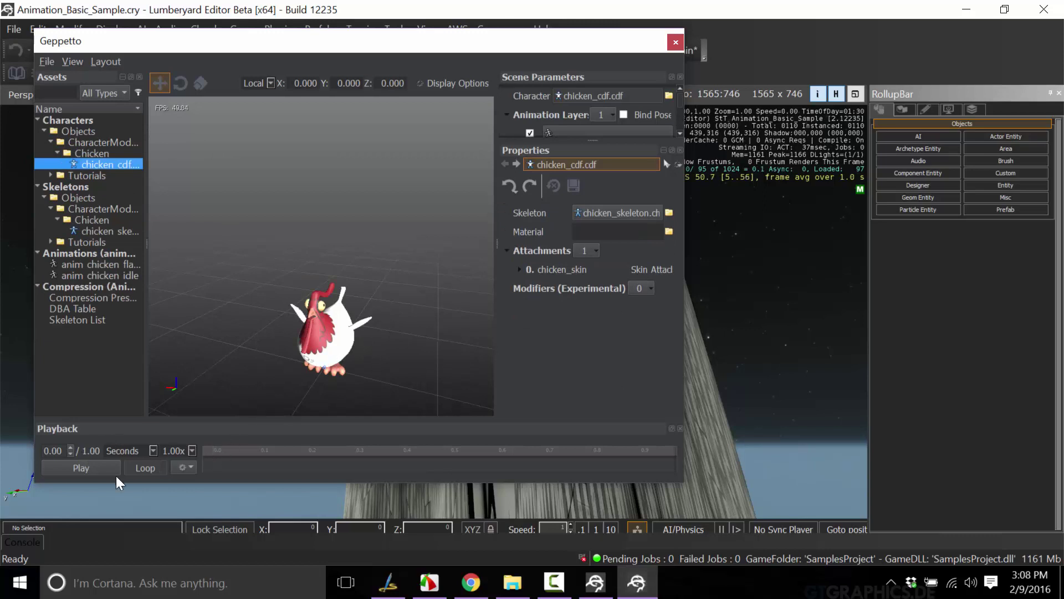
pyautogui.click(101, 230)
pyautogui.click(84, 263)
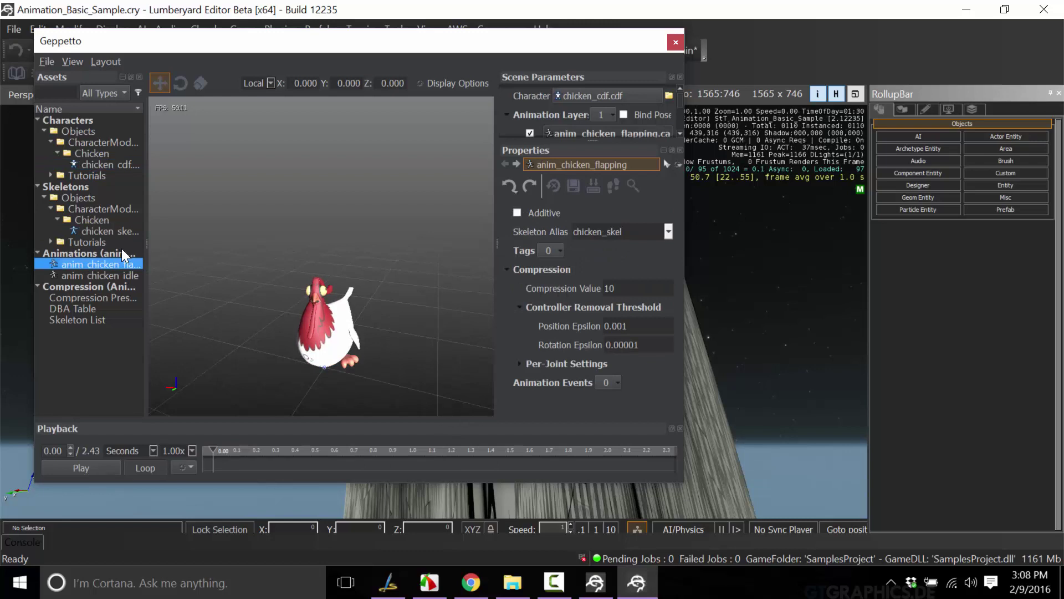
pyautogui.click(106, 273)
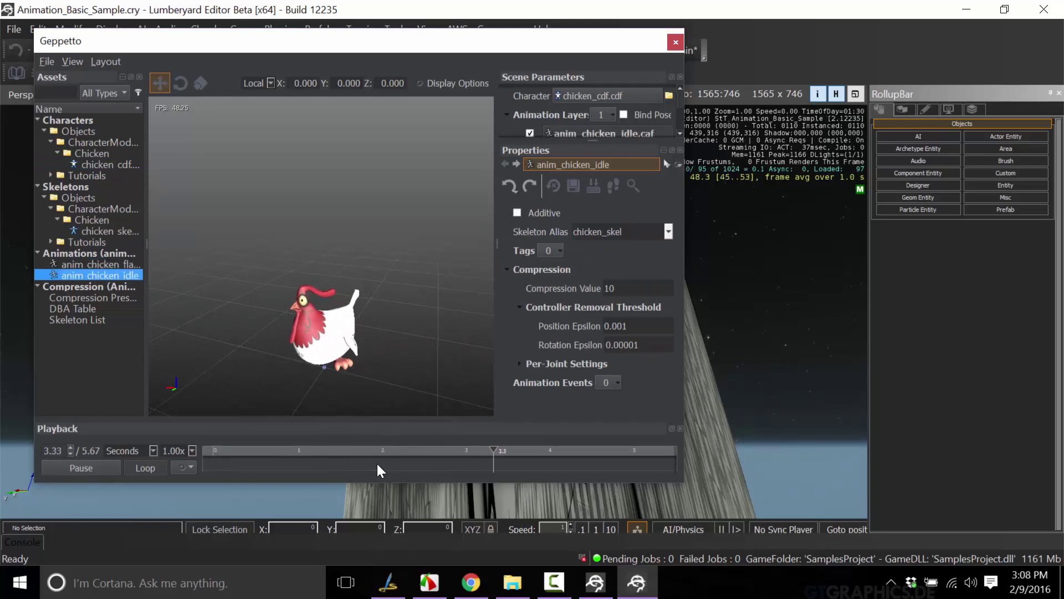
pyautogui.click(675, 42)
# - Look through the available view panes and open the UI Editor (Preview)
pyautogui.click(417, 30)
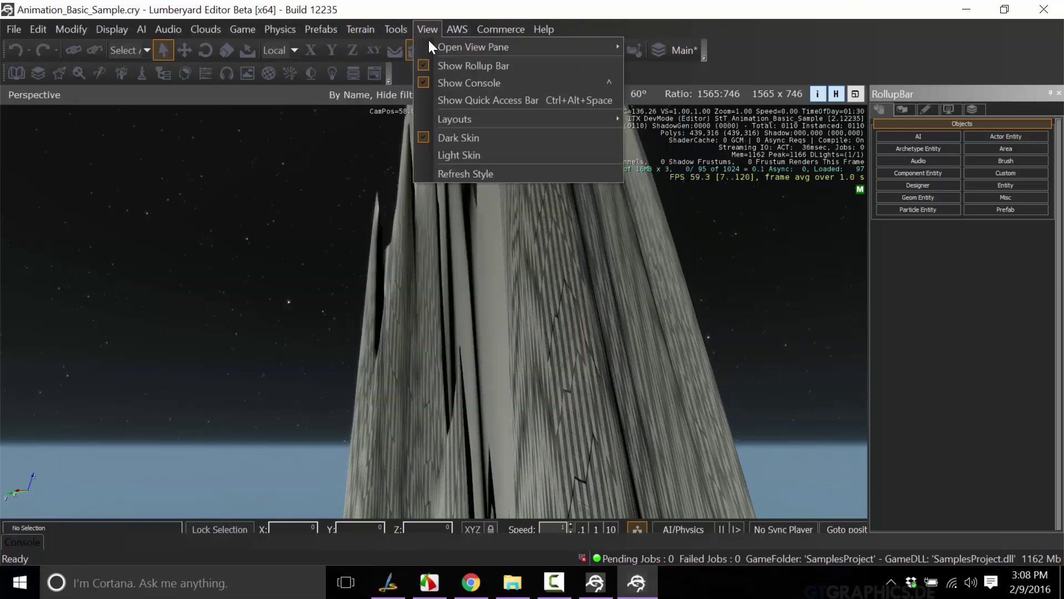
pyautogui.moveTo(428, 42)
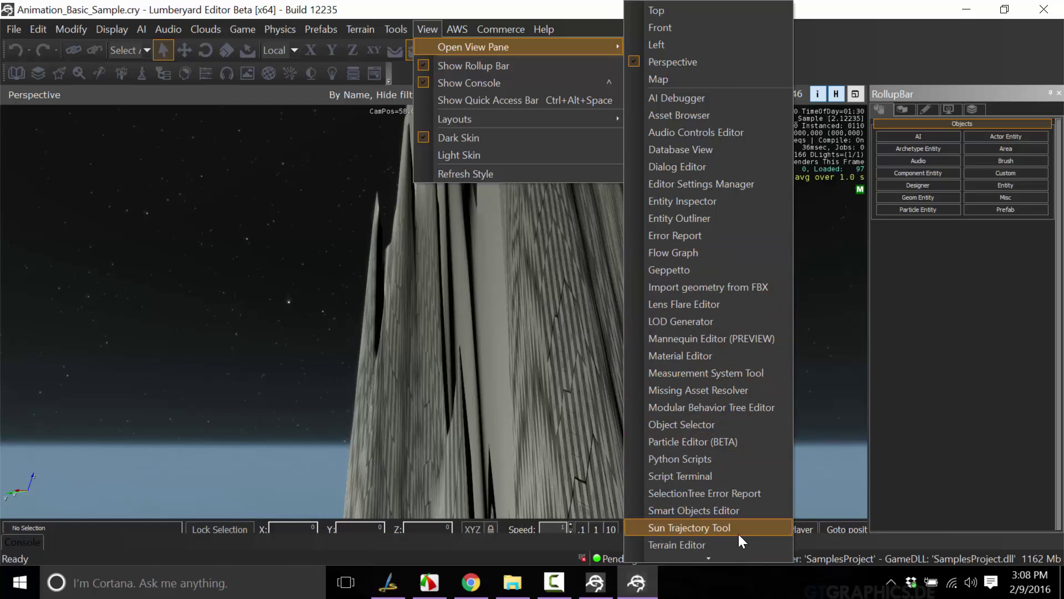
pyautogui.moveTo(717, 553)
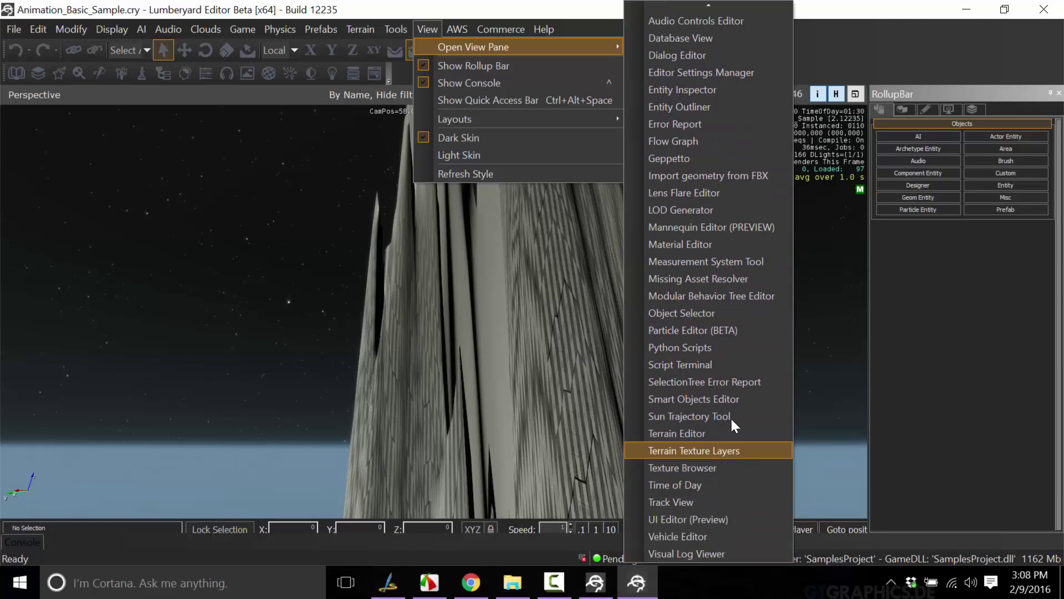
pyautogui.click(732, 518)
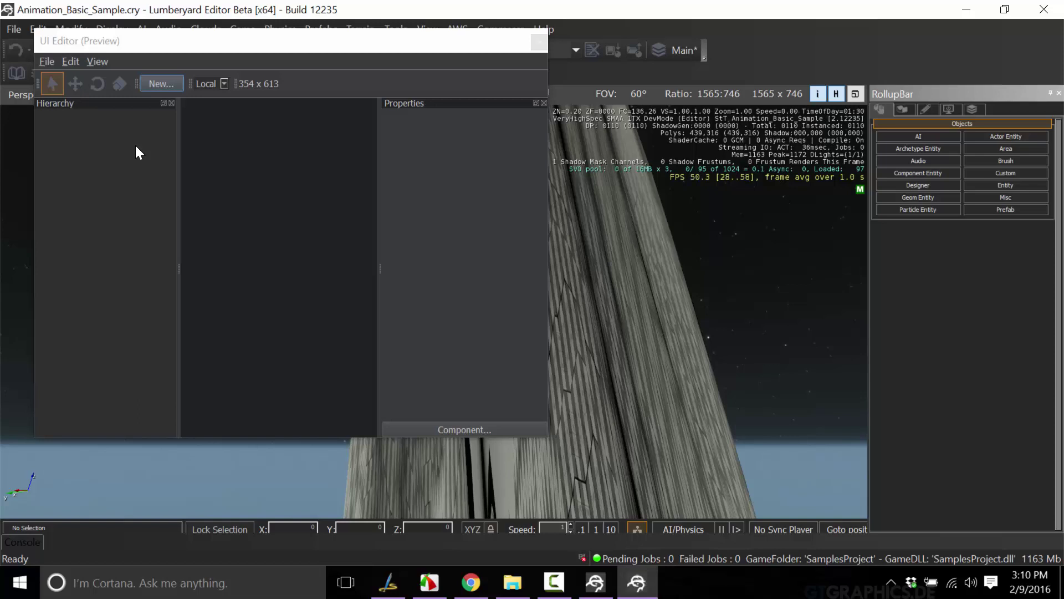
# - Close the UI Editor and look through the available AWS console, Cloud Canvas, Commerce and Help options
pyautogui.click(537, 49)
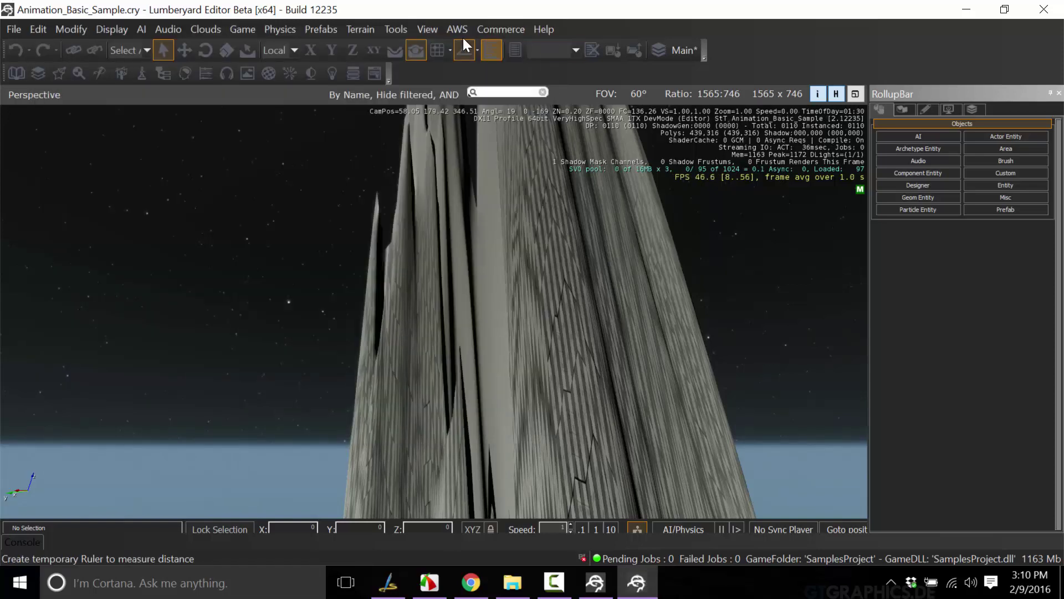
pyautogui.click(457, 29)
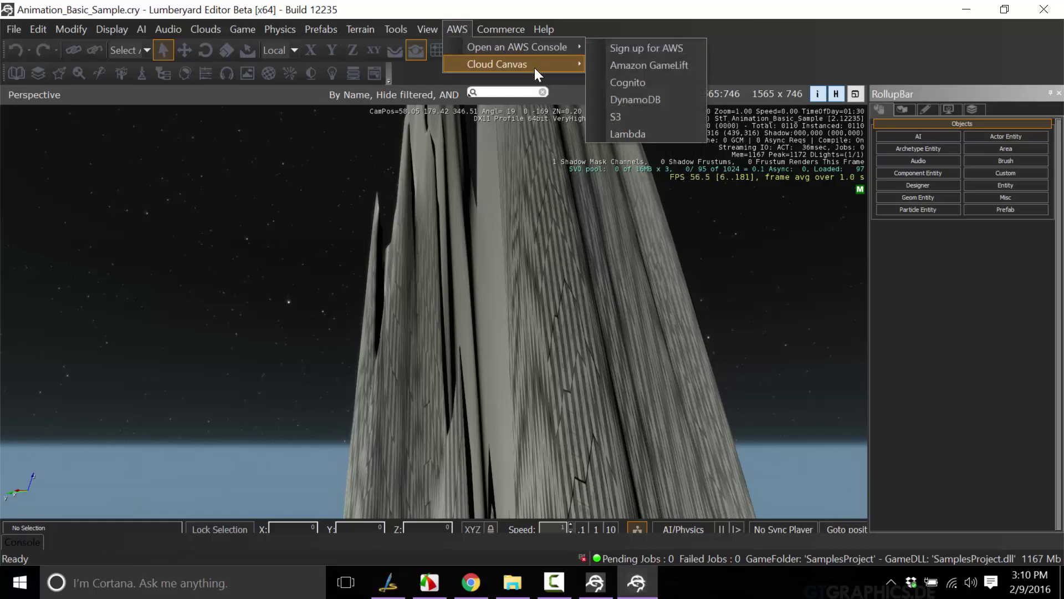
pyautogui.moveTo(549, 44)
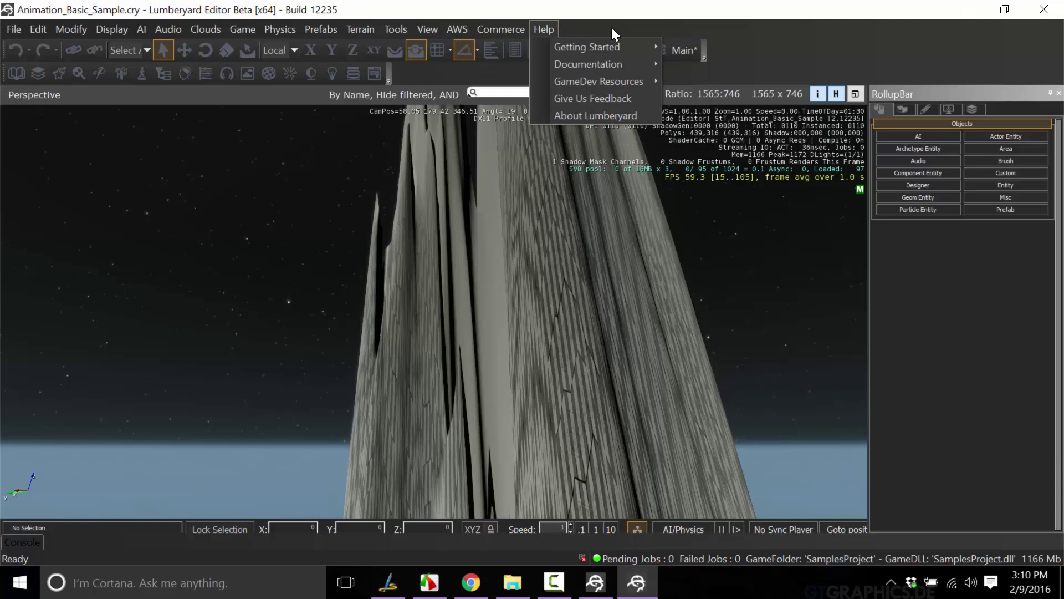
pyautogui.moveTo(499, 29)
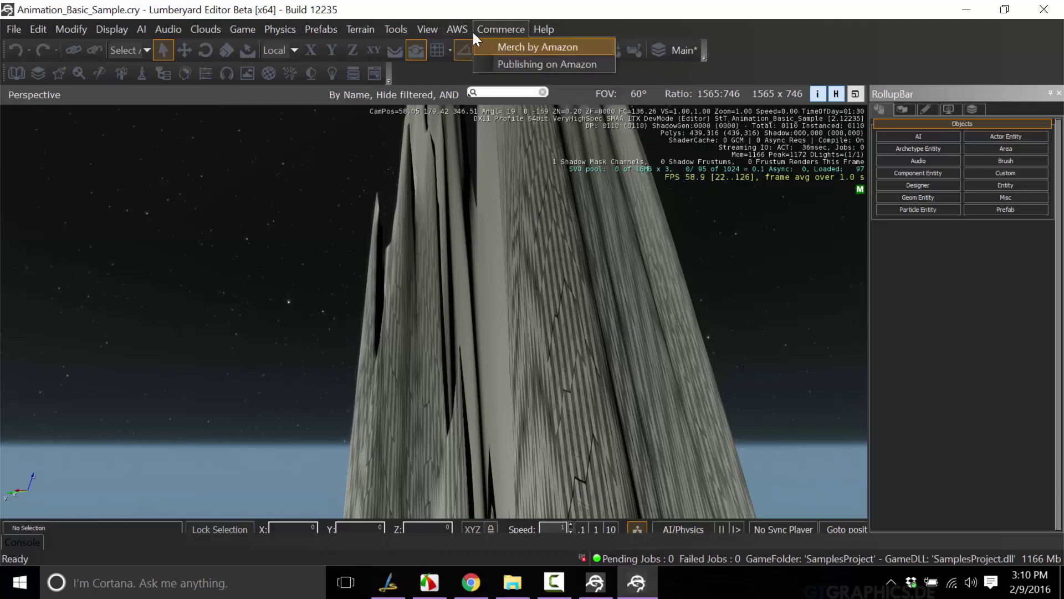
pyautogui.moveTo(460, 33)
pyautogui.moveTo(507, 49)
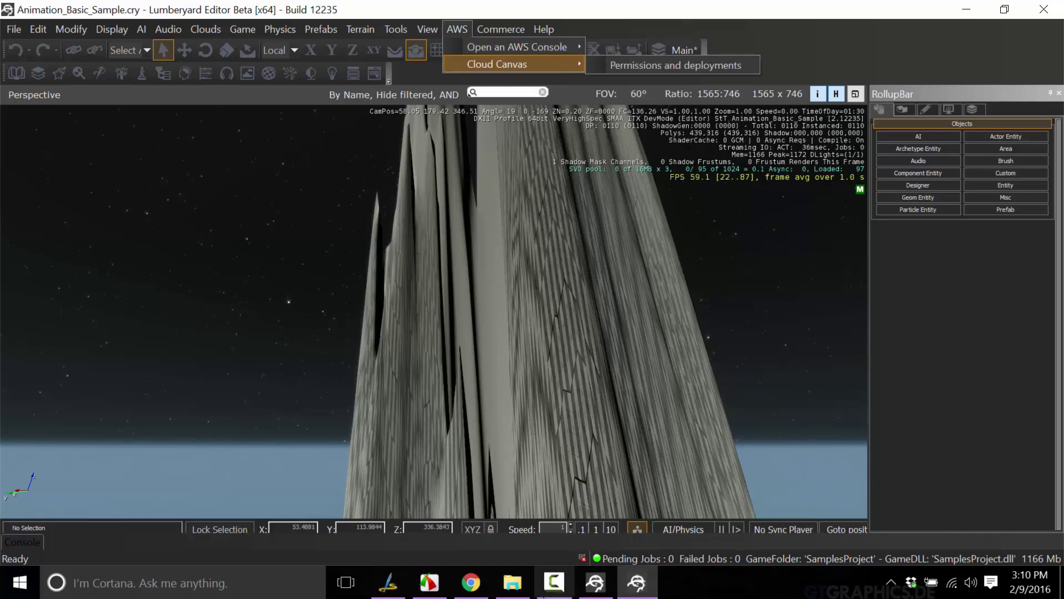
pyautogui.click(561, 583)
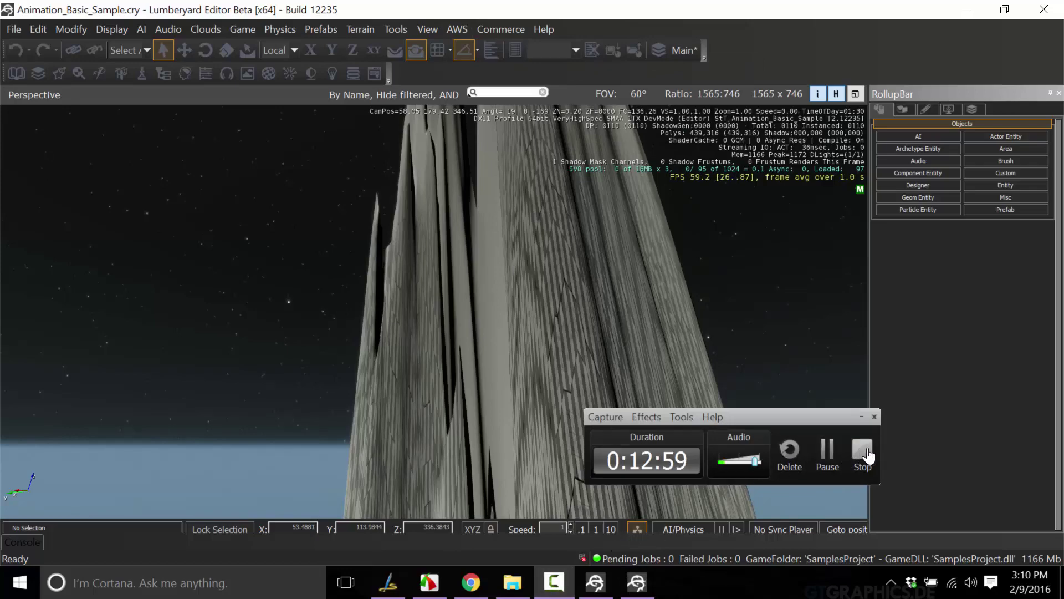